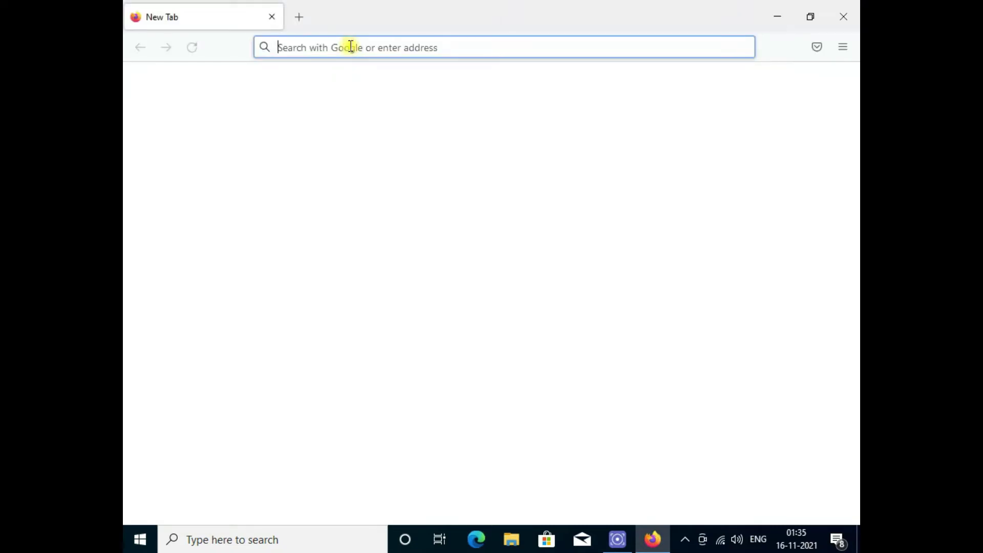
- Go to google.com and search for 'indic keyboard for windows 10'
text(google)
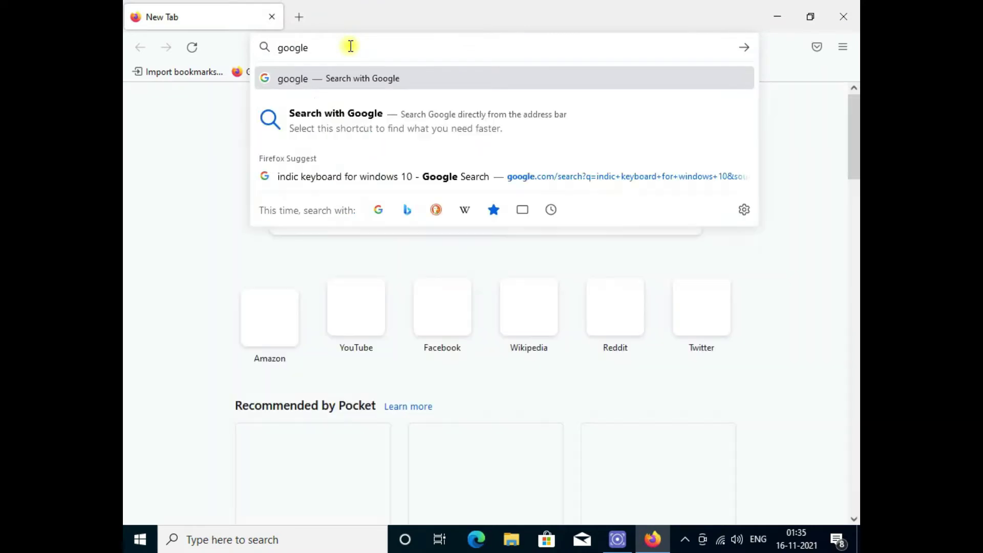
key(ctrl+Return)
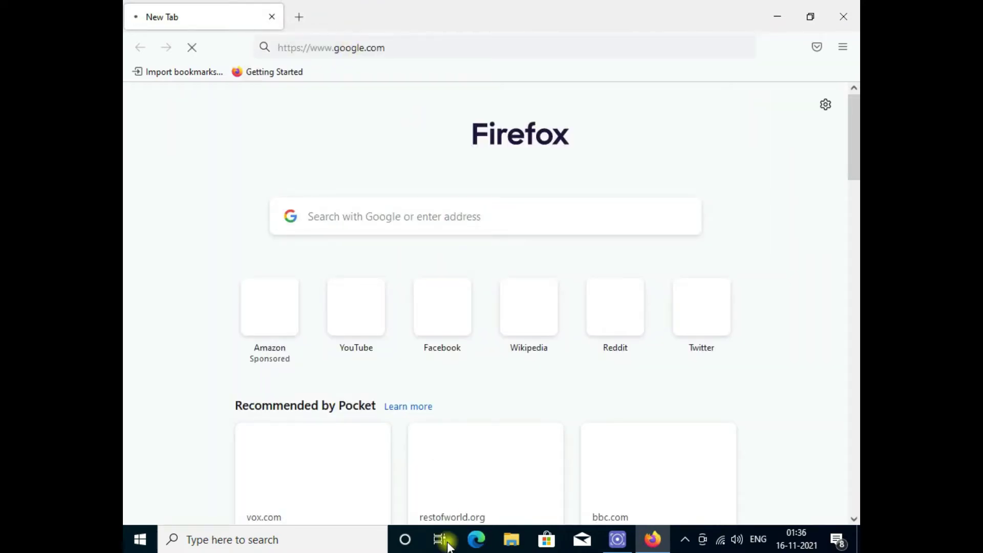
click(351, 217)
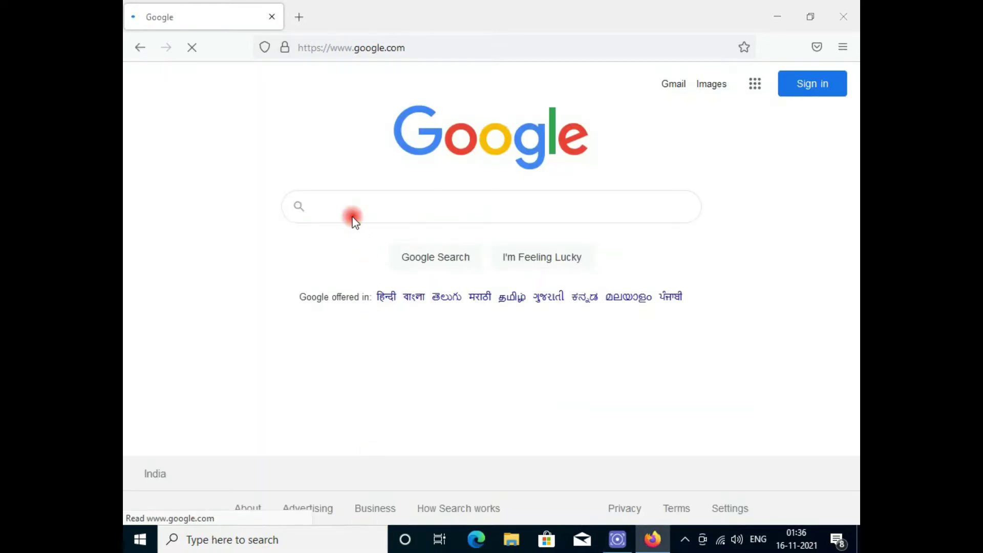
click(353, 216)
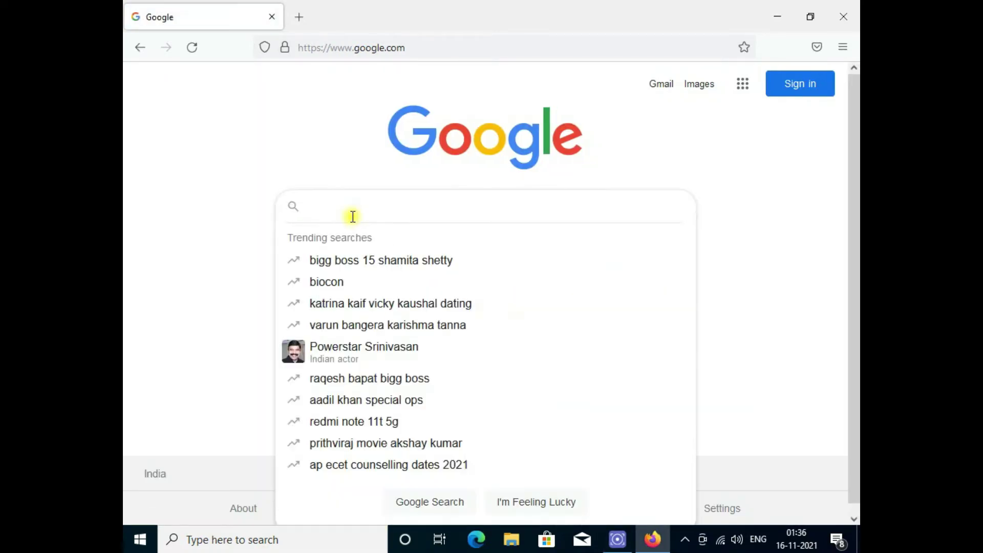
text(in)
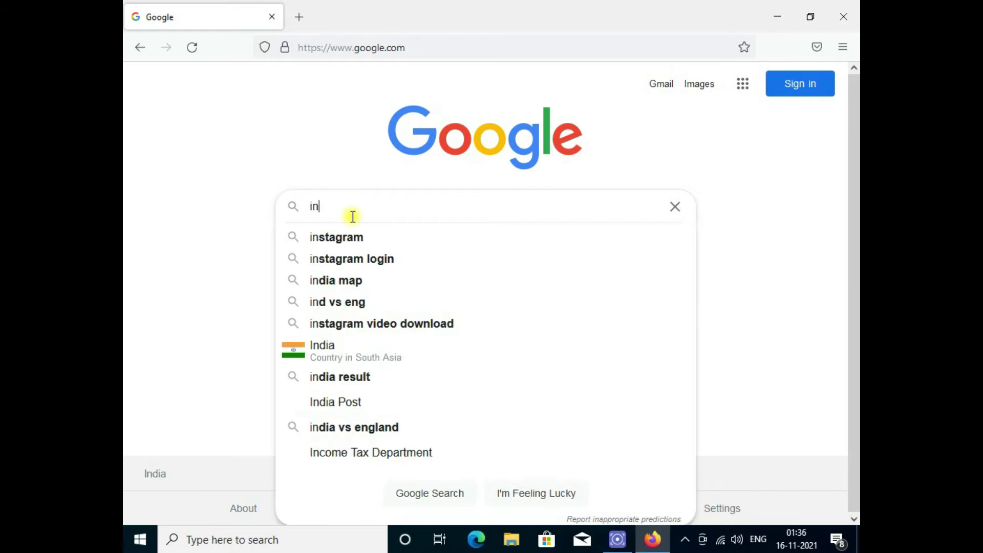
text(dic)
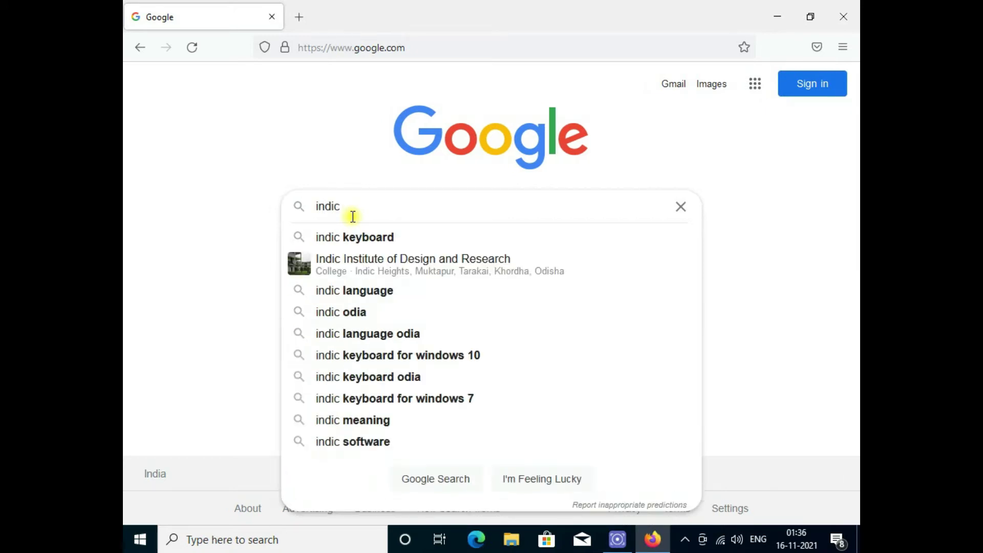
click(454, 358)
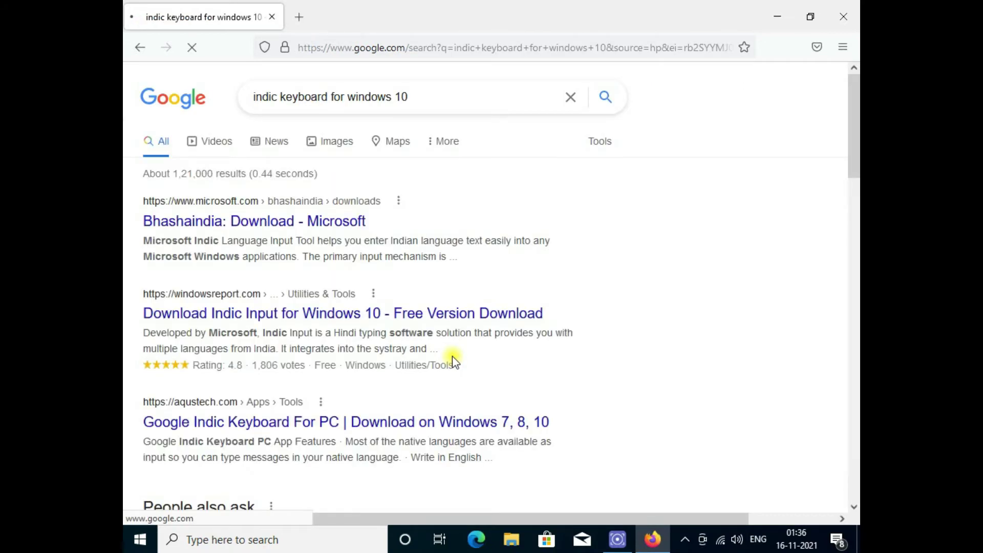
- Save Oriya.zip (3,205 KB) from Bhashaindia's downloads page and open its Downloads folder
click(272, 224)
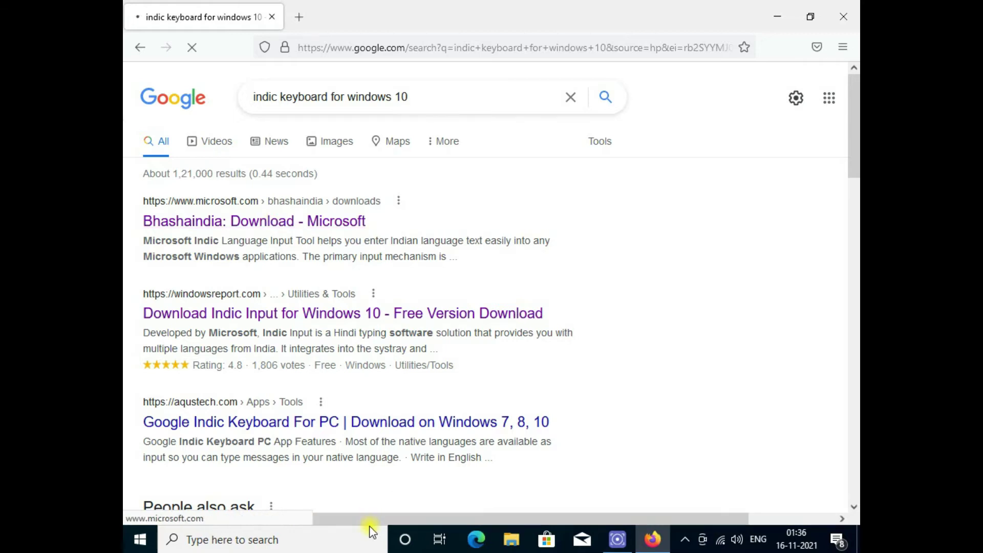
scroll(397, 341, down, 2)
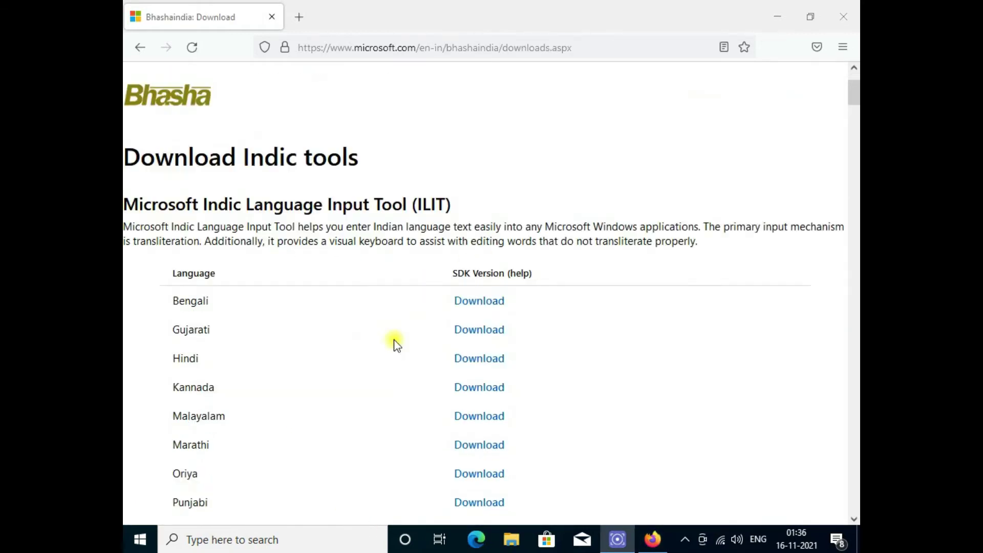
scroll(397, 342, down, 2)
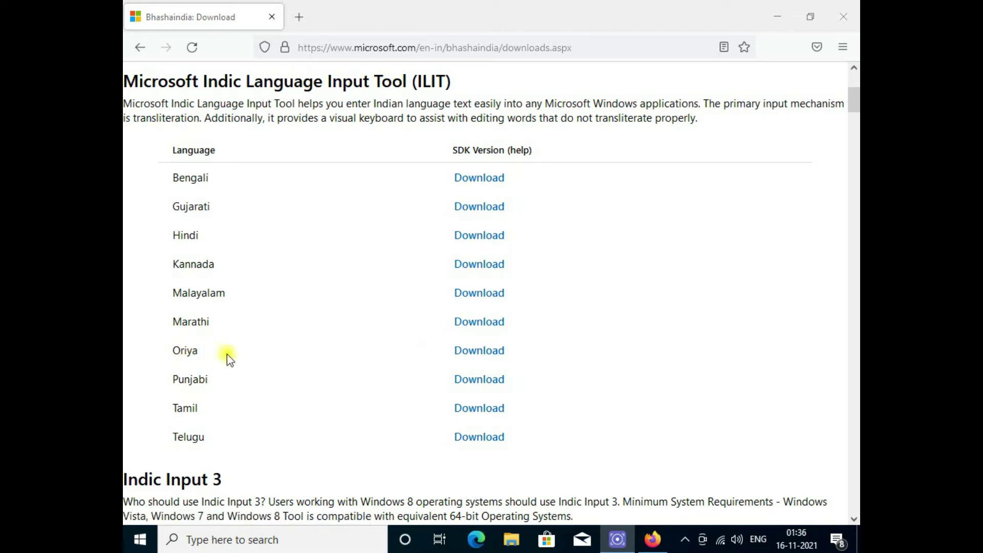
click(475, 353)
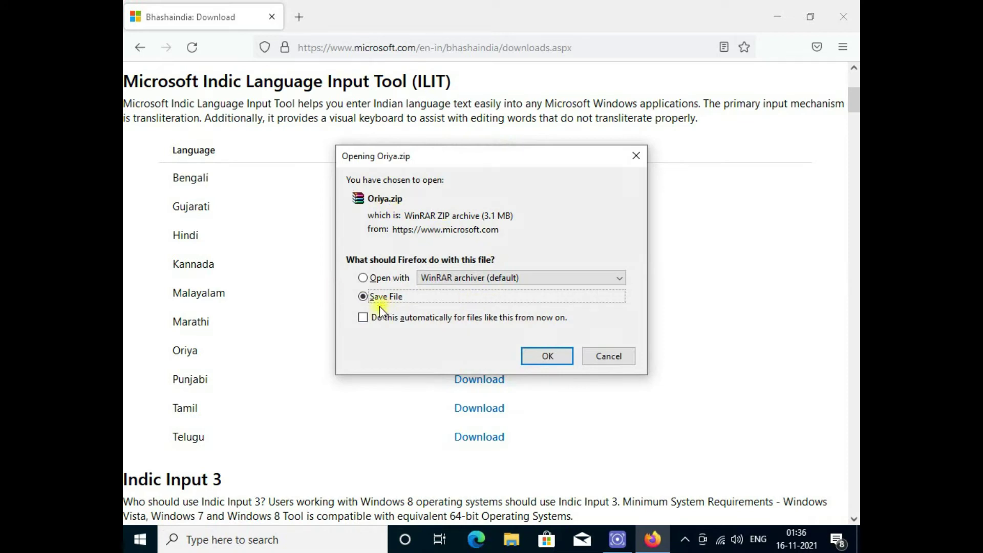
click(546, 353)
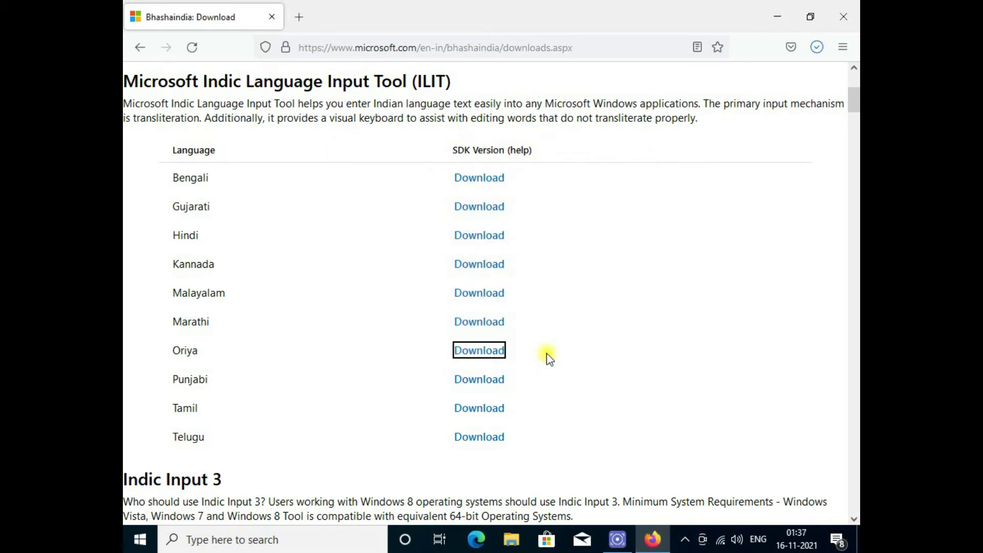
click(817, 47)
click(810, 85)
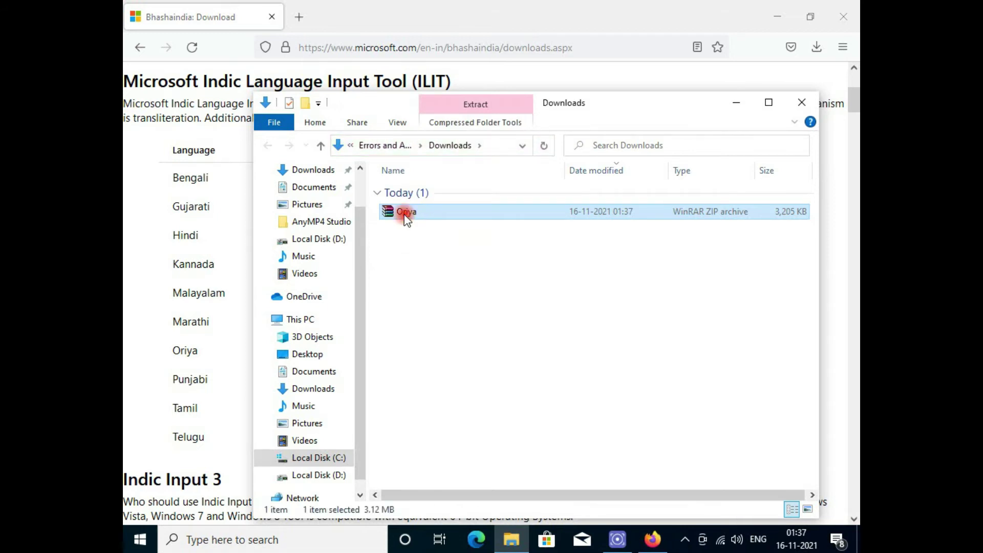
- Extract Oriya.zip in place, launch the extracted Oriya setup, and close Firefox
right_click(404, 215)
click(468, 257)
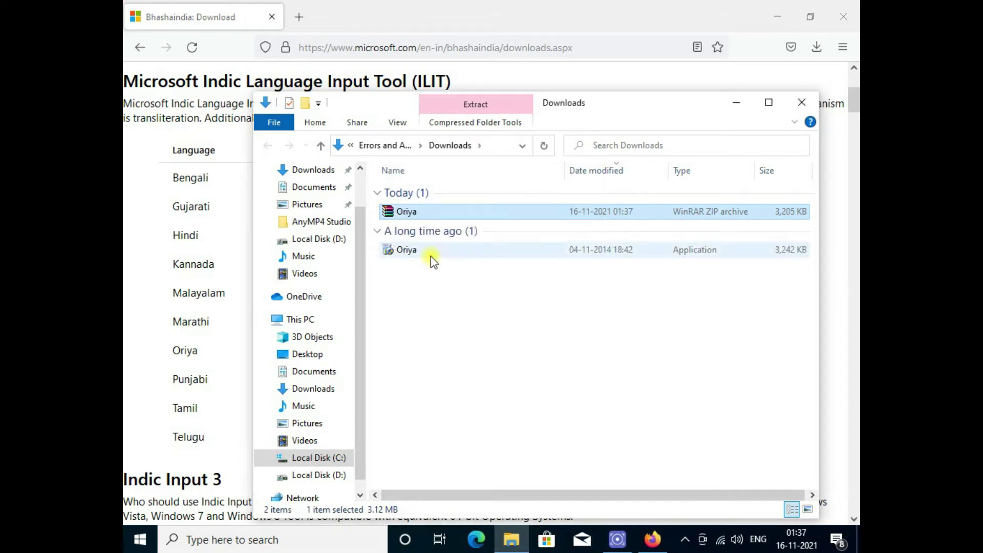
double_click(410, 251)
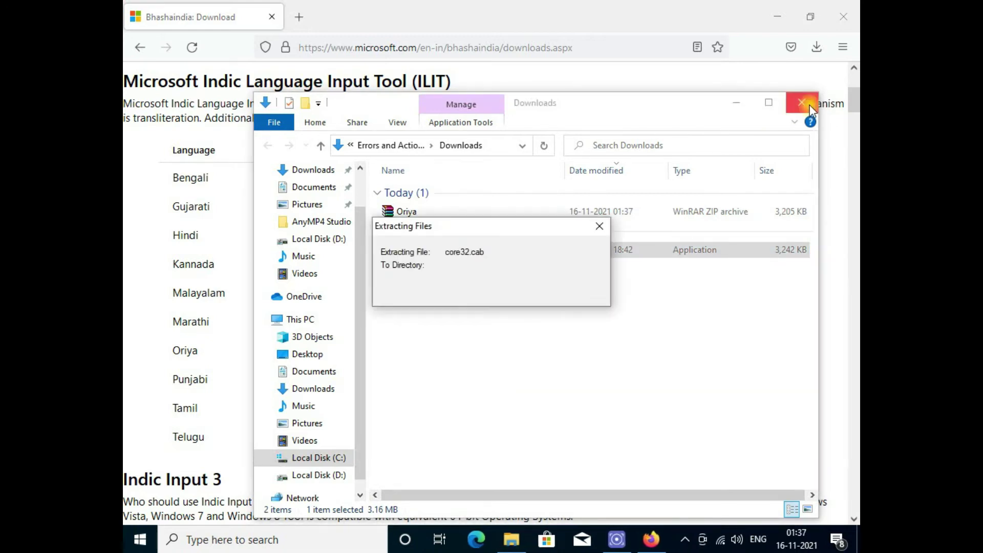
click(832, 72)
click(844, 15)
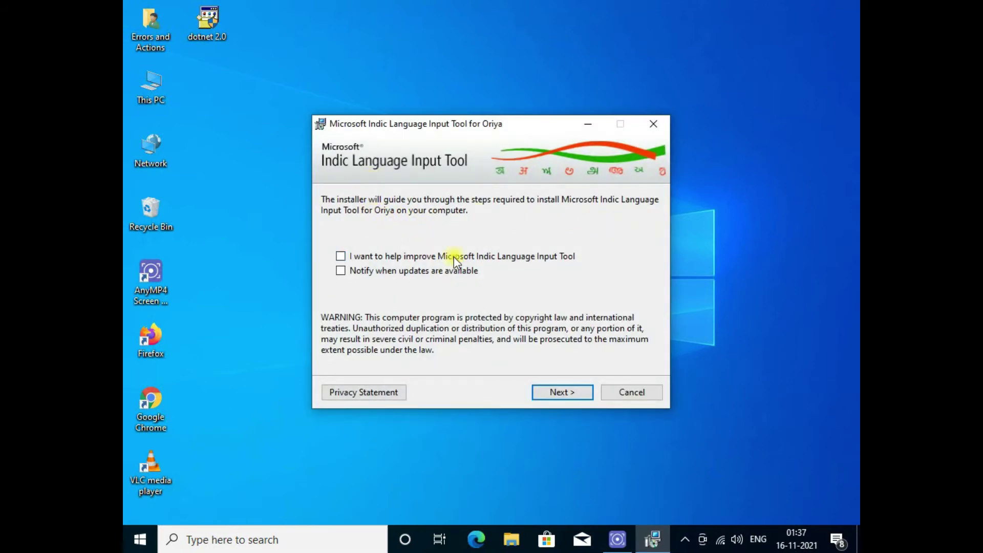
- Install the Oriya input tool with improvement and update-notification boxes ticked and license accepted
click(341, 257)
click(340, 271)
click(563, 393)
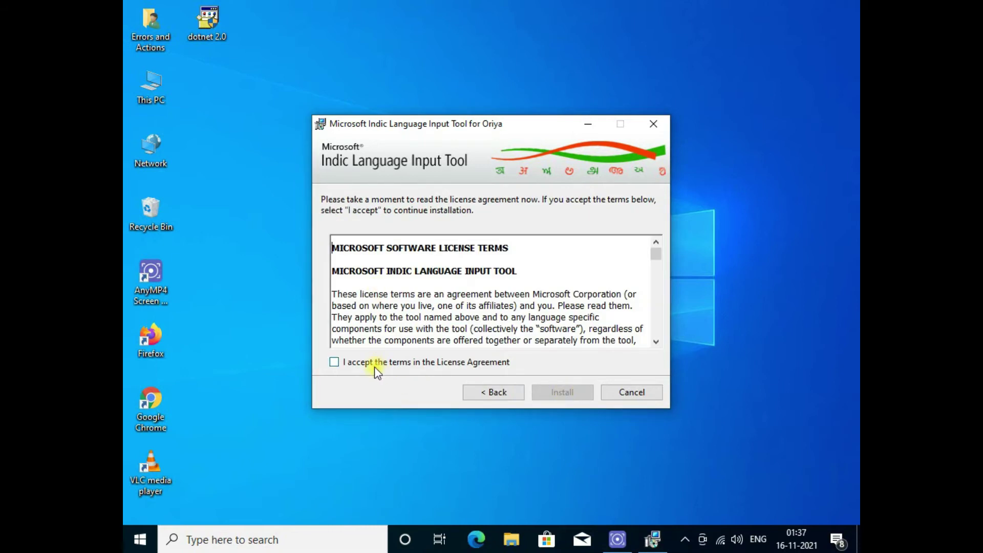
click(374, 364)
click(562, 394)
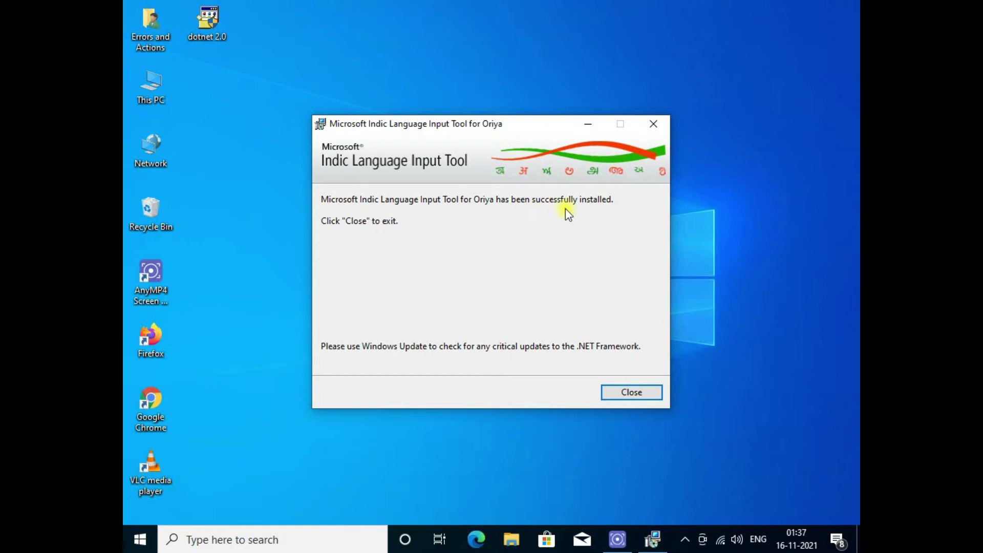
click(633, 391)
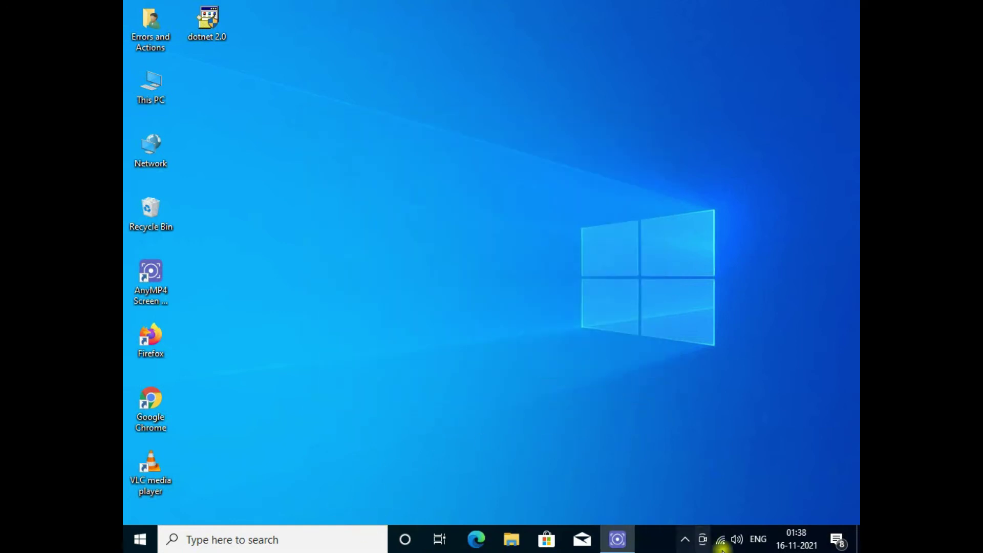
- Open Language preferences from the ENG taskbar indicator and start adding a preferred language
right_click(759, 544)
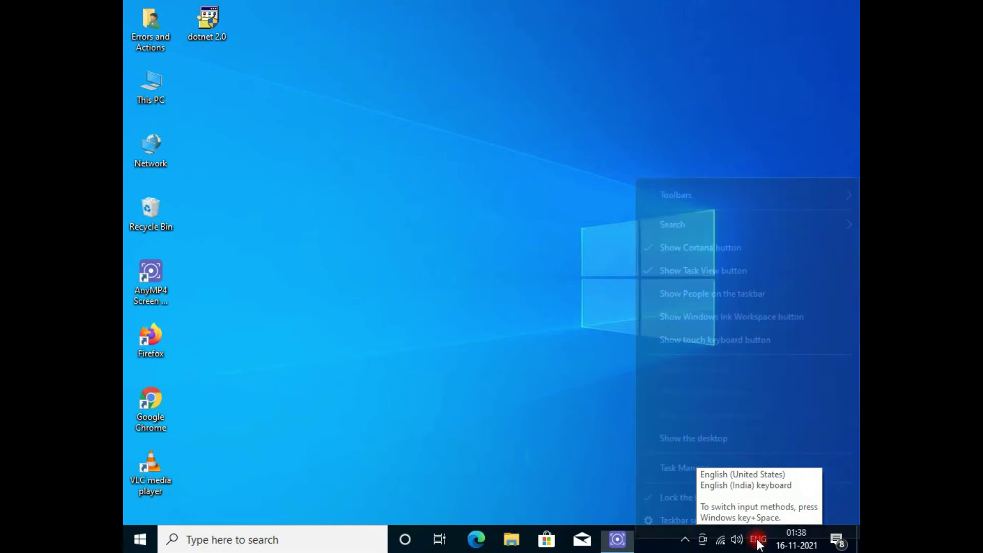
click(759, 545)
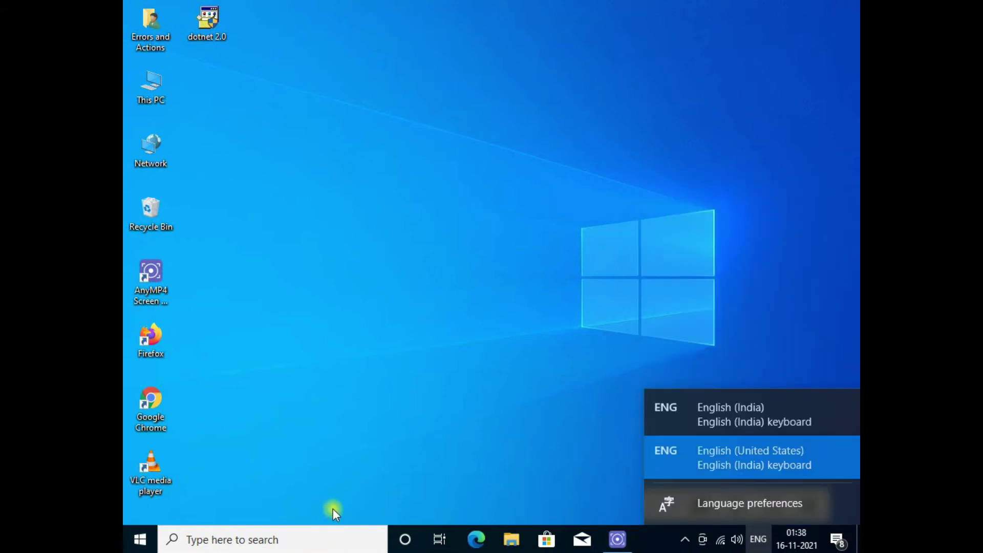
click(738, 504)
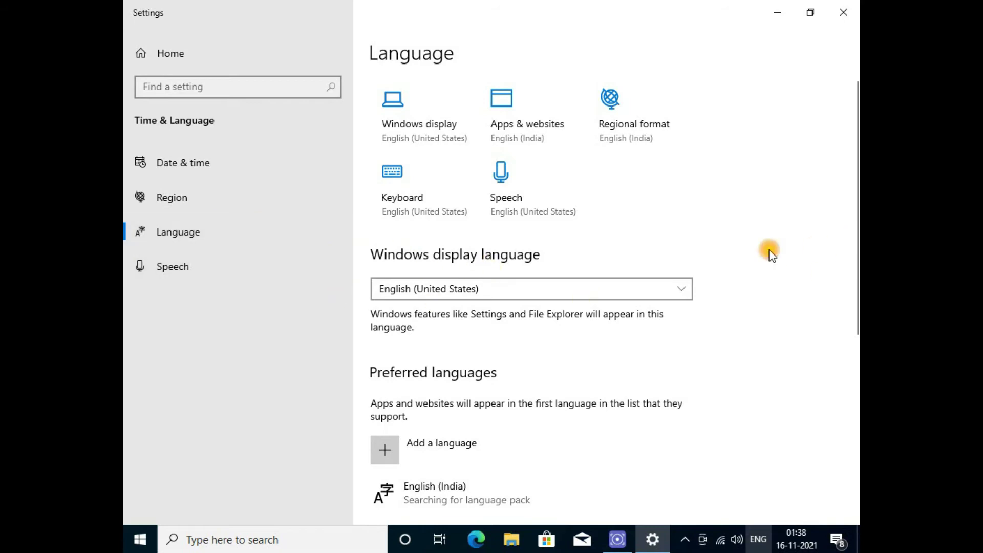
scroll(765, 264, down, 4)
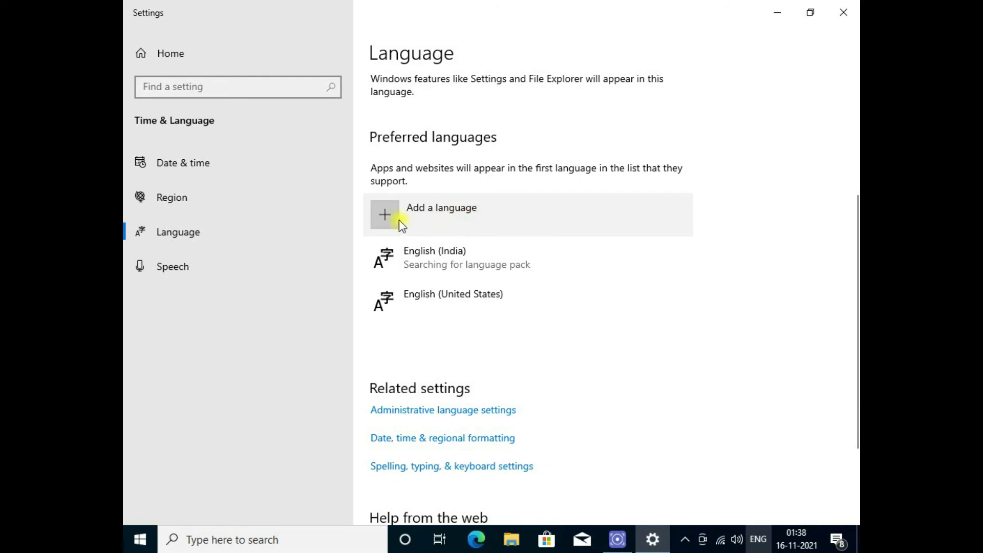
click(387, 218)
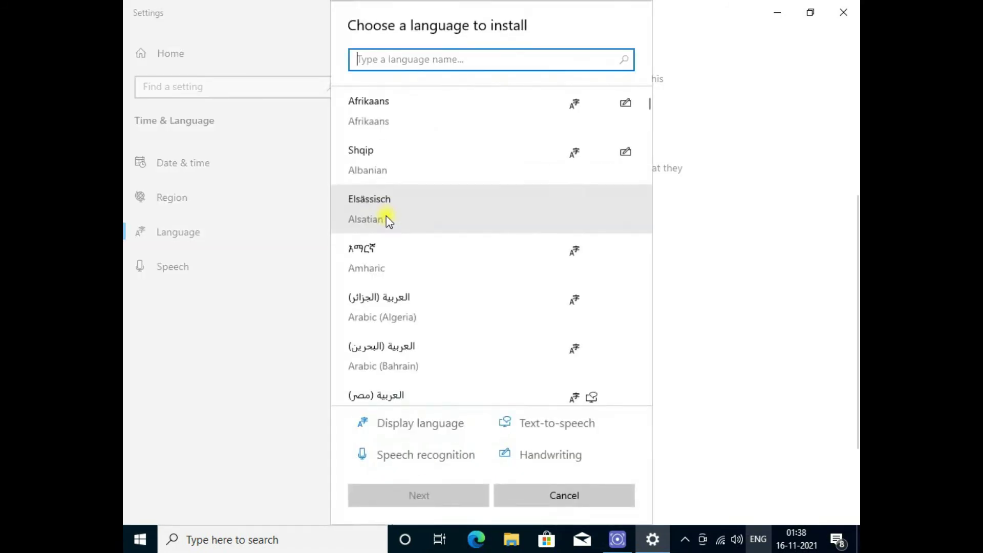
- Search for 'odia', select Odia, and continue to its install language features
click(378, 61)
text(odia)
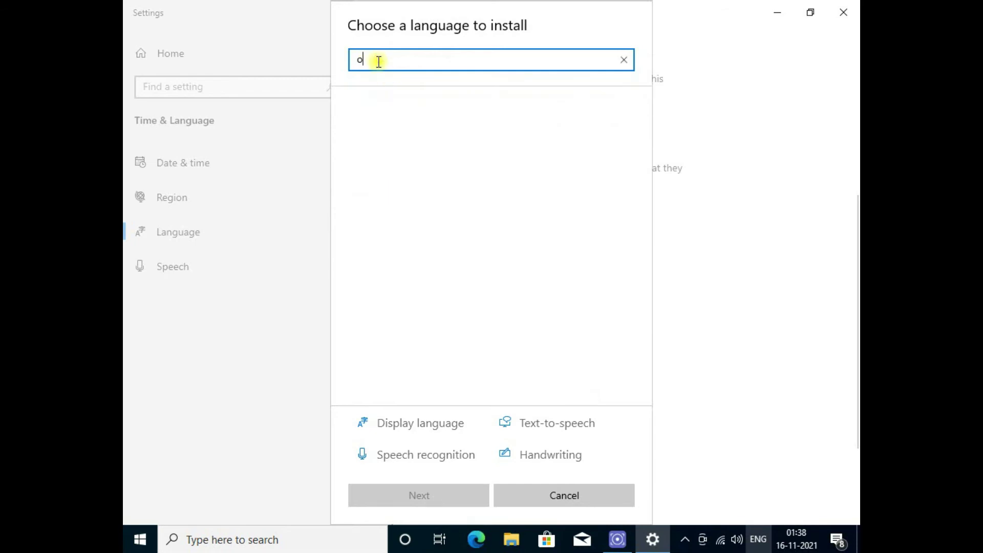
click(355, 116)
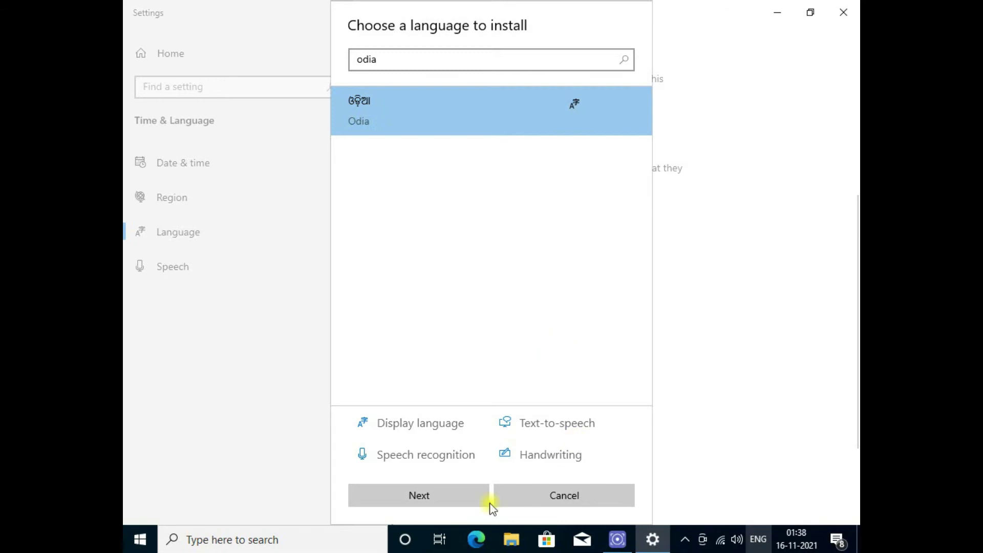
click(351, 503)
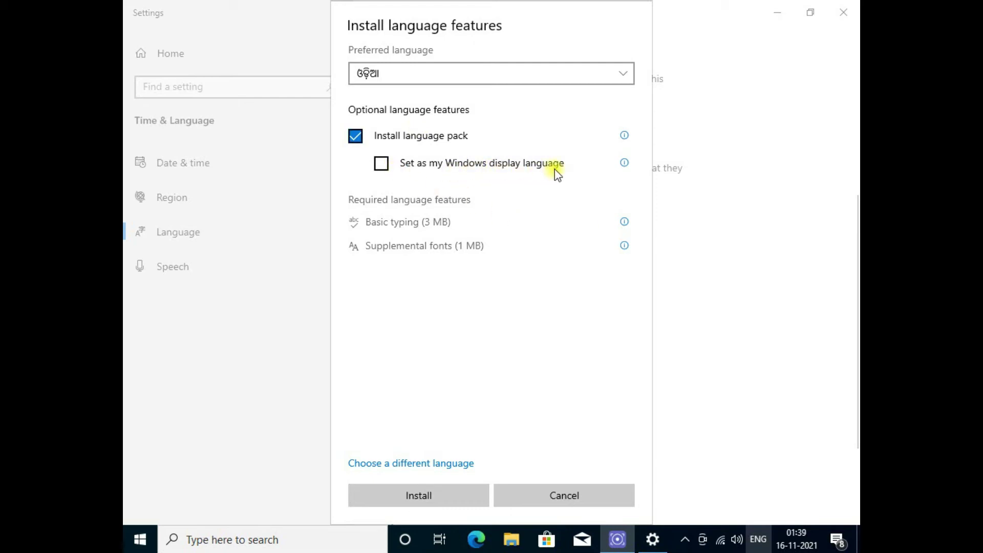
- Install Odia with 'Set as my Windows display language' ticked
click(380, 162)
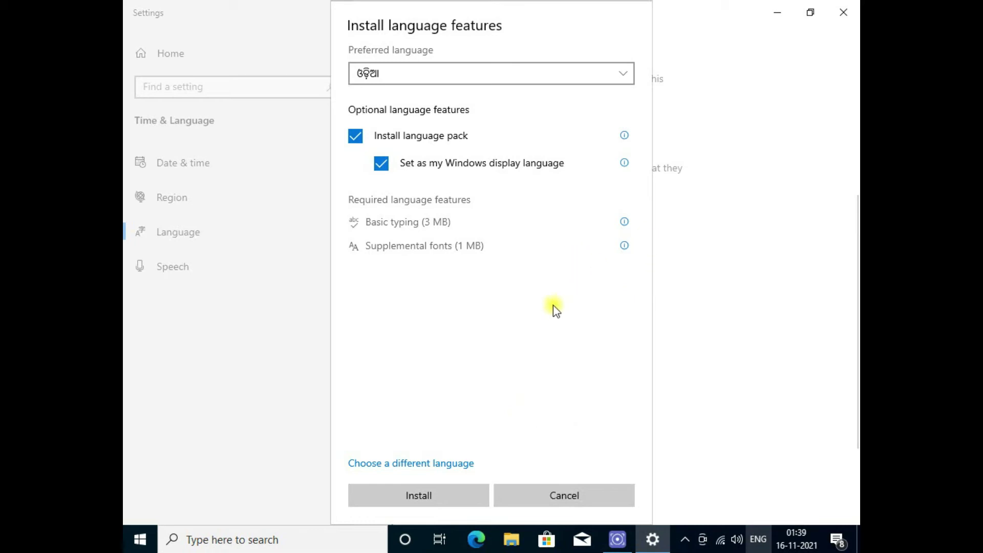
click(297, 534)
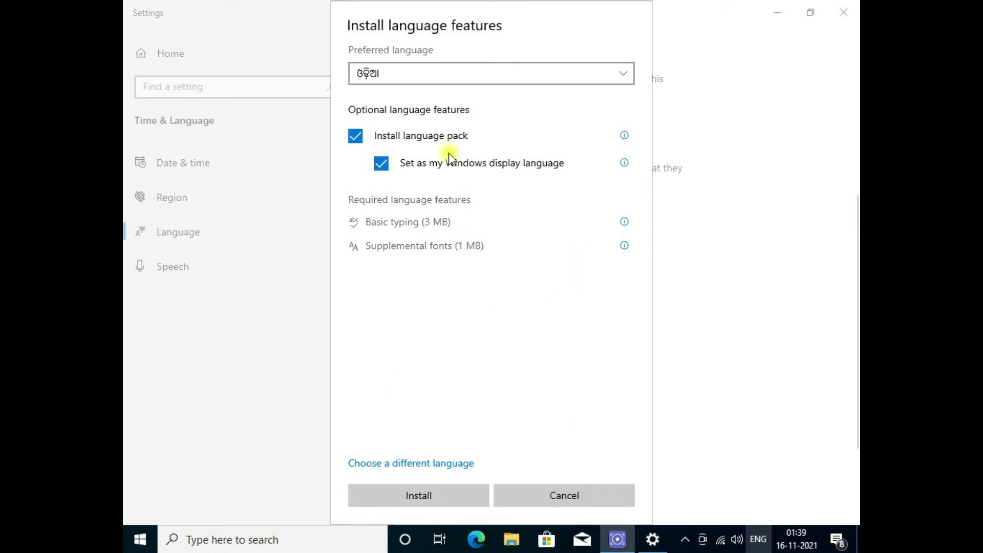
click(425, 496)
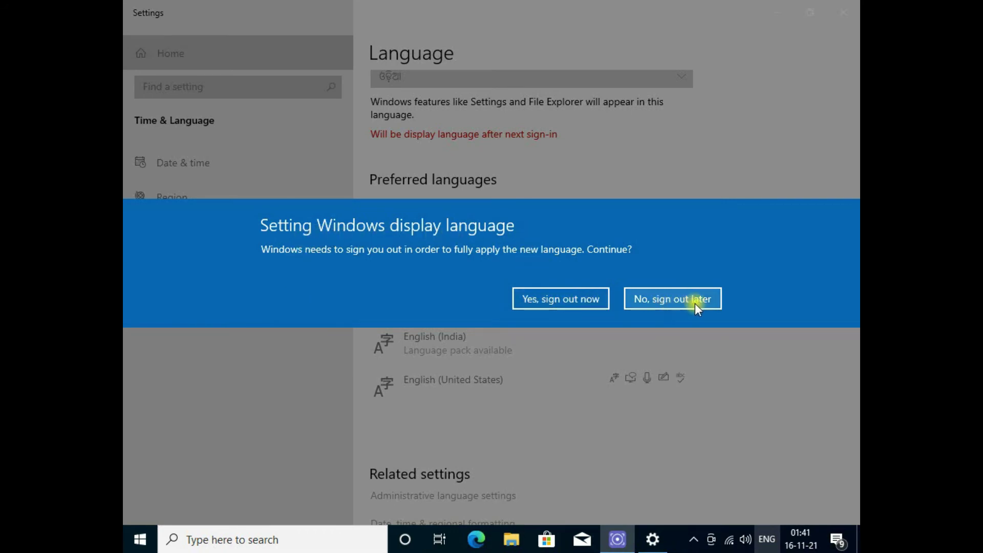
- Choose to sign out later and open Odia's options showing the INSCRIPT keyboard
click(659, 299)
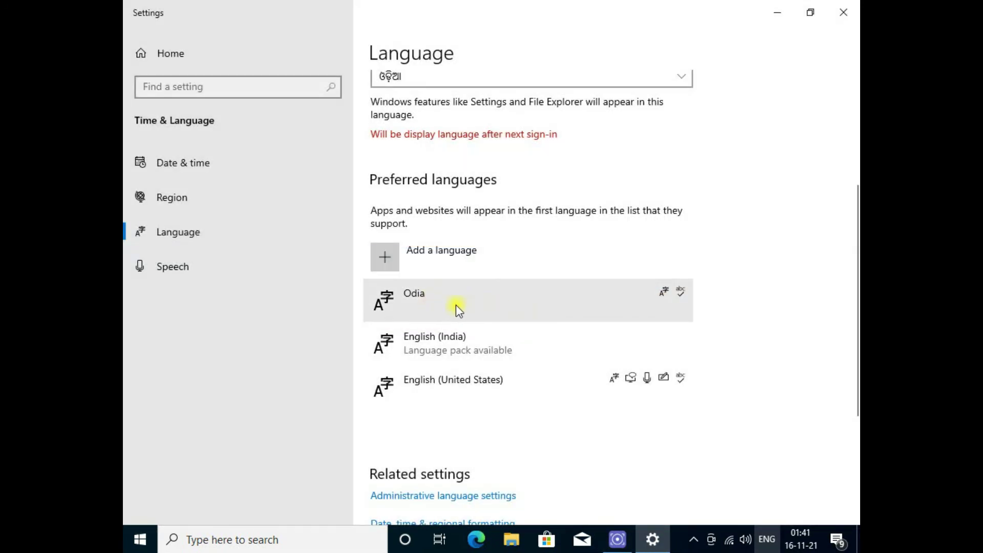
click(442, 303)
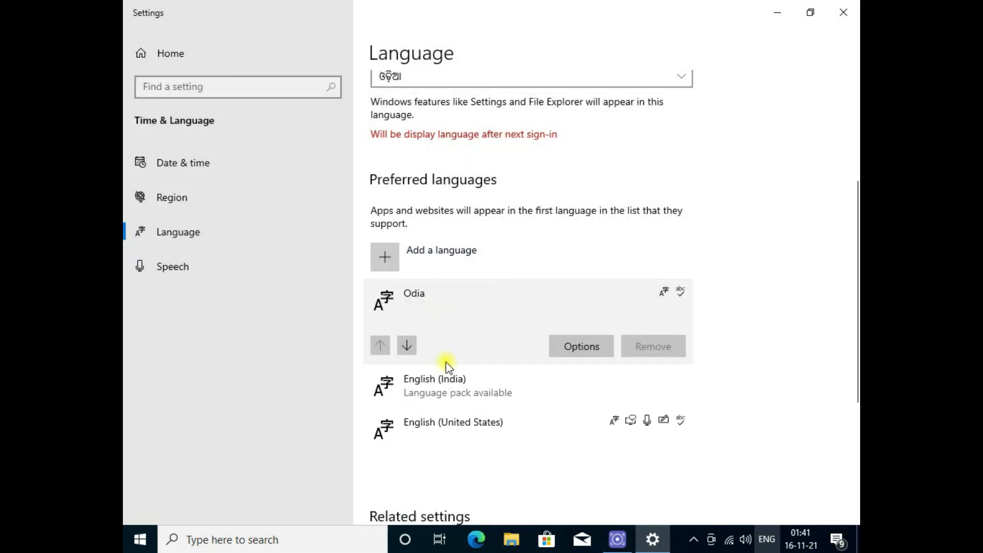
click(576, 347)
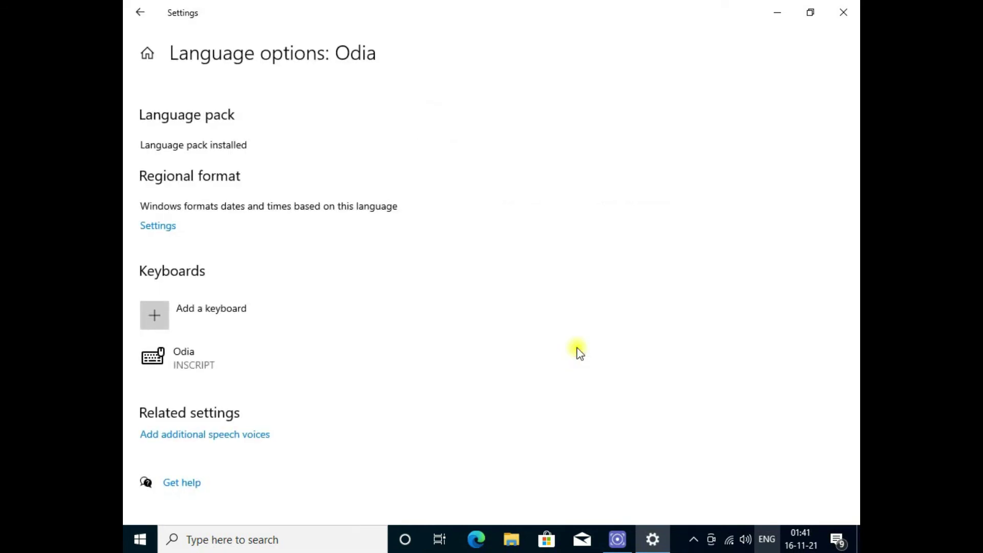
click(199, 365)
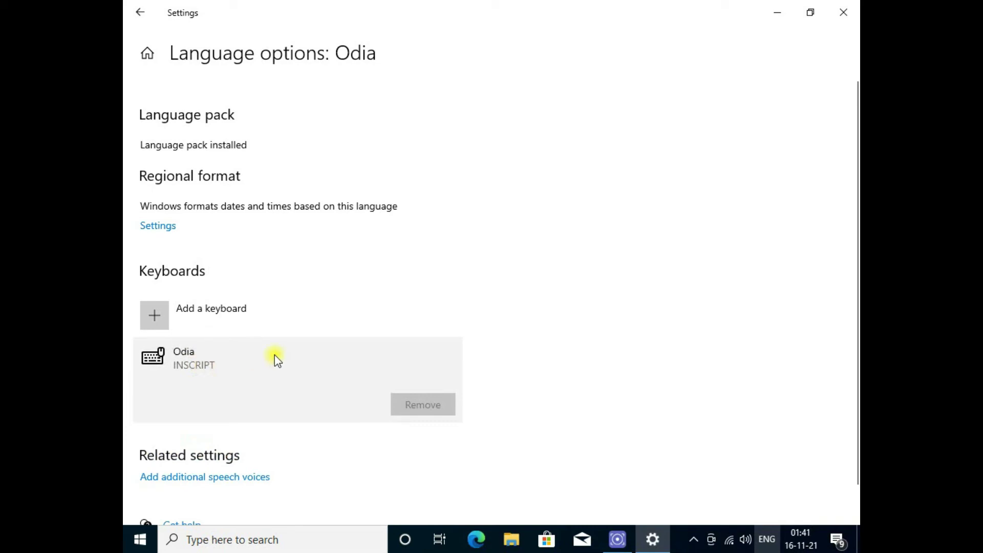
scroll(263, 376, down, 2)
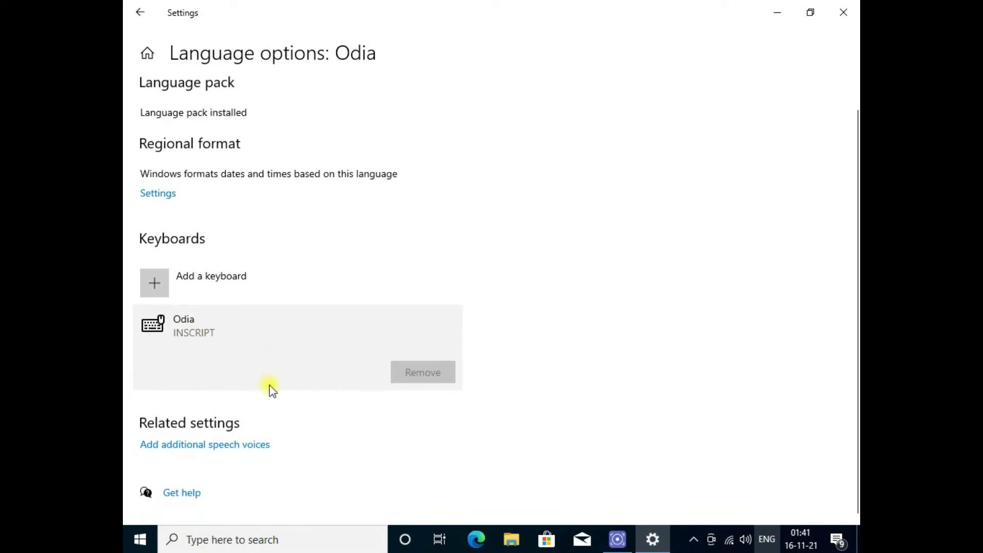
- Add Odia Phonetic as a second Odia keyboard alongside Odia INSCRIPT
click(308, 493)
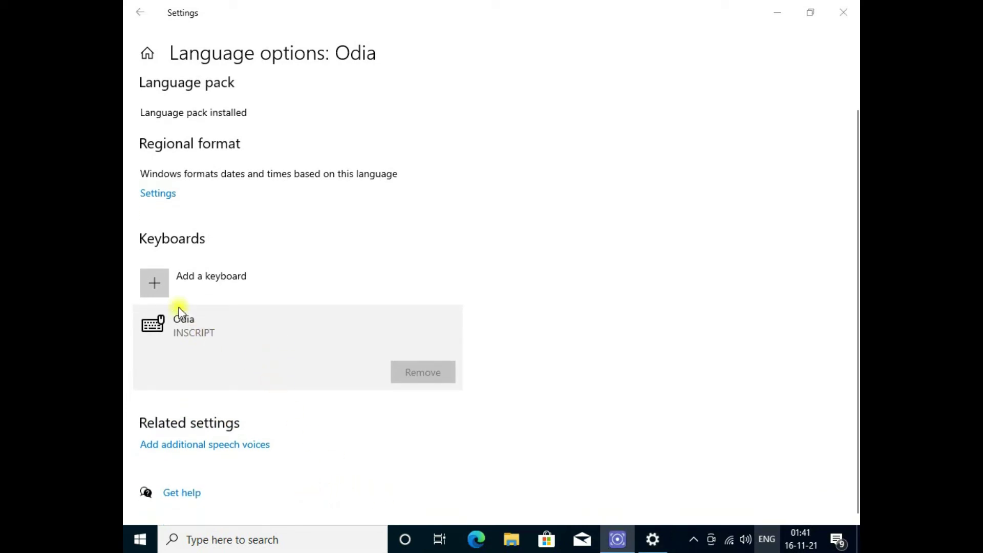
click(162, 283)
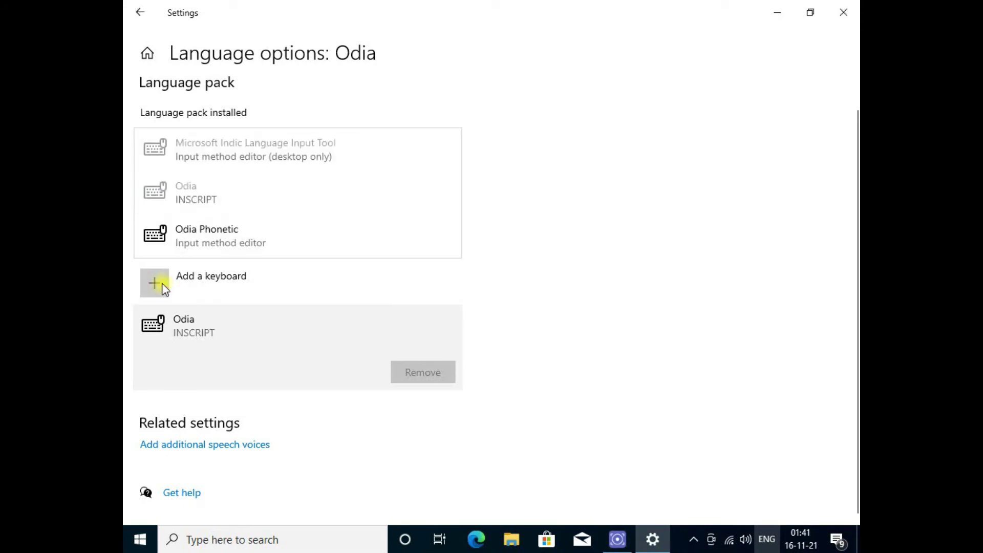
click(176, 233)
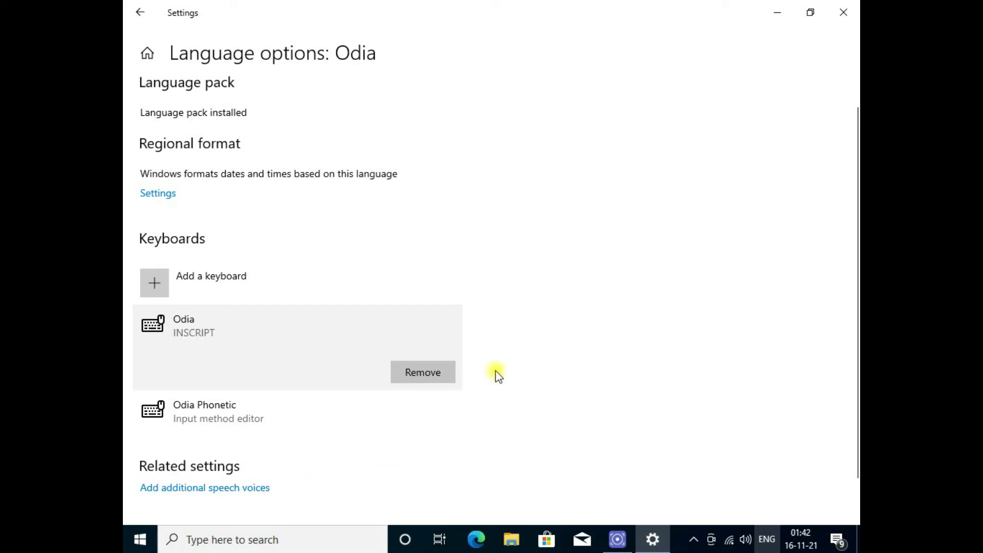
scroll(610, 338, down, 2)
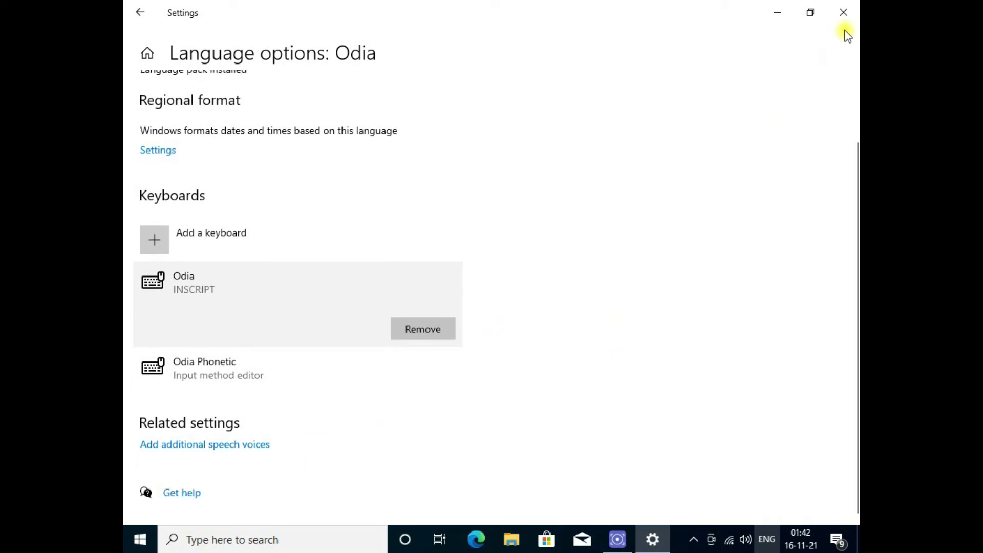
- Close Settings and switch the taskbar input method to Odia Phonetic
click(845, 15)
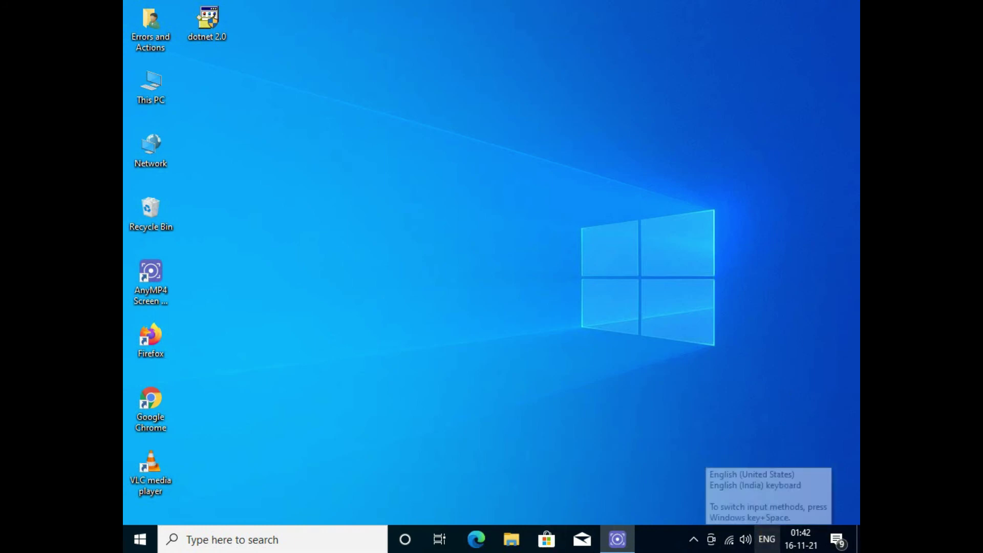
click(769, 541)
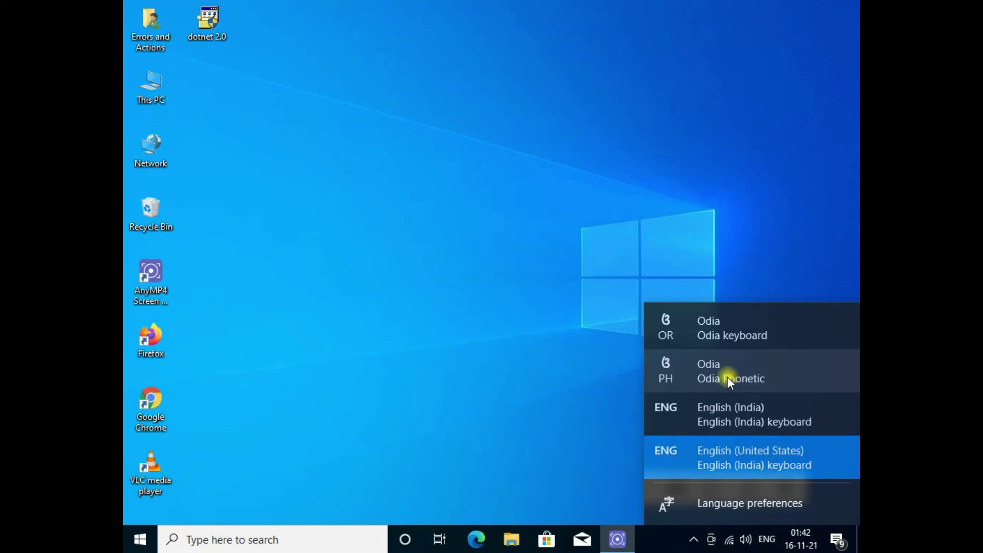
click(727, 379)
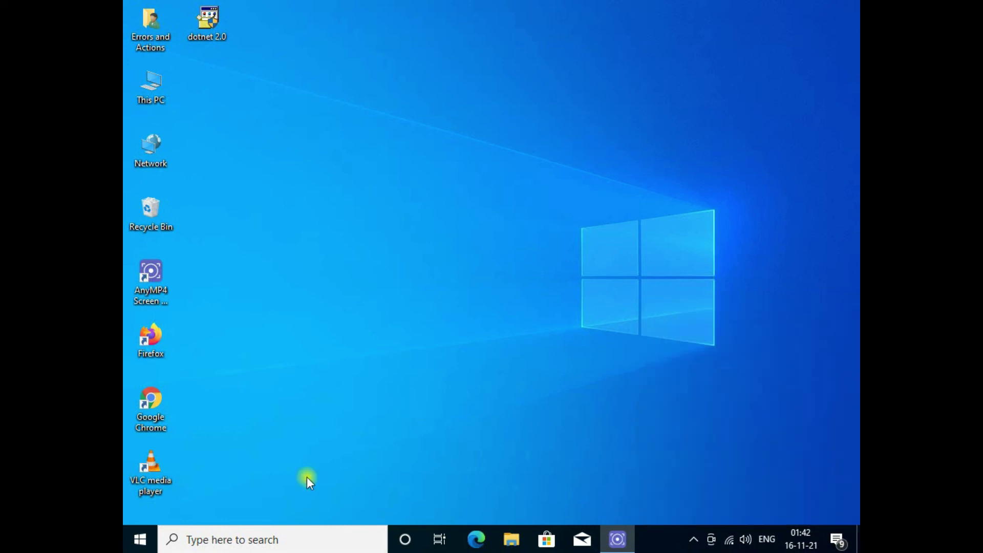
click(144, 538)
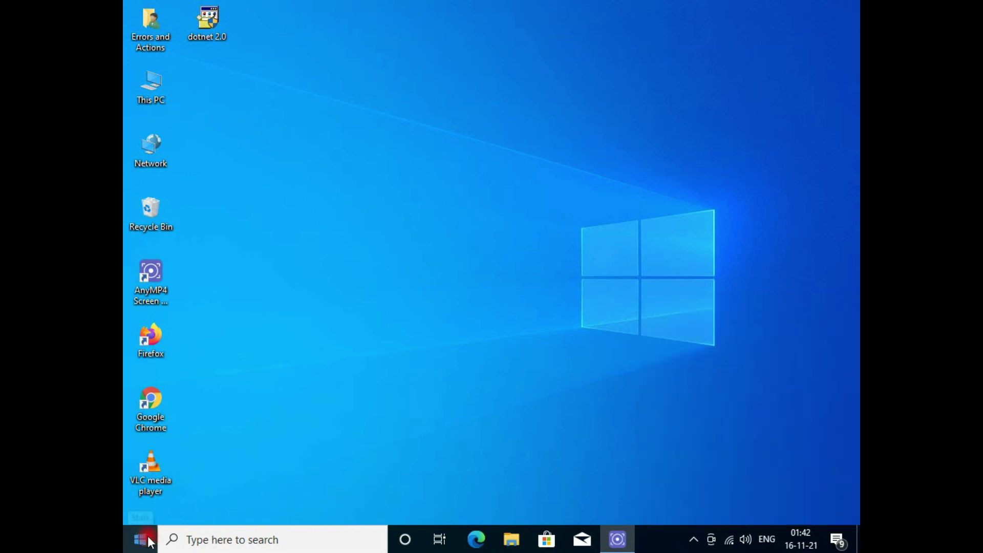
click(146, 540)
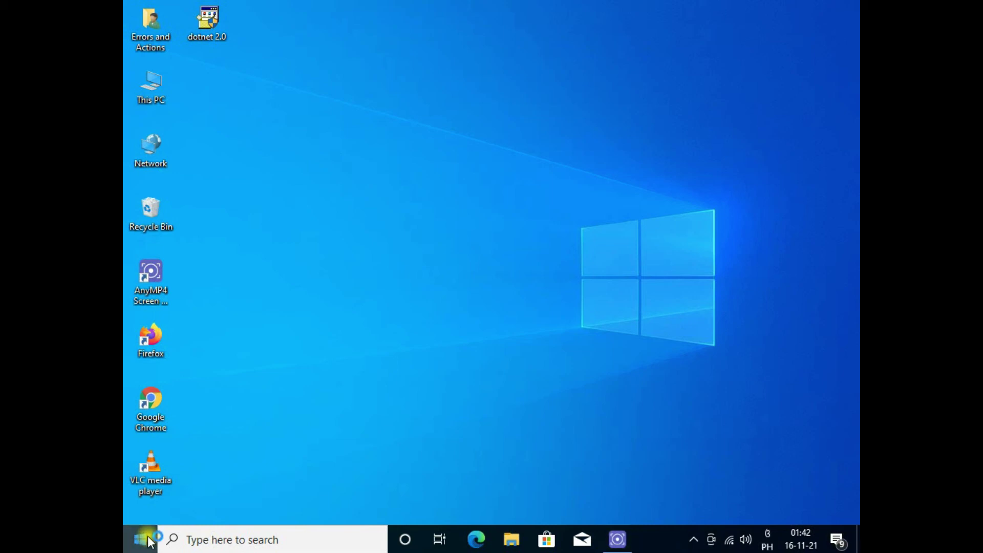
- Switch input method, launch Word 2010 on a blank Document1, and set the font to Kalinga
key(ctrl+shift)
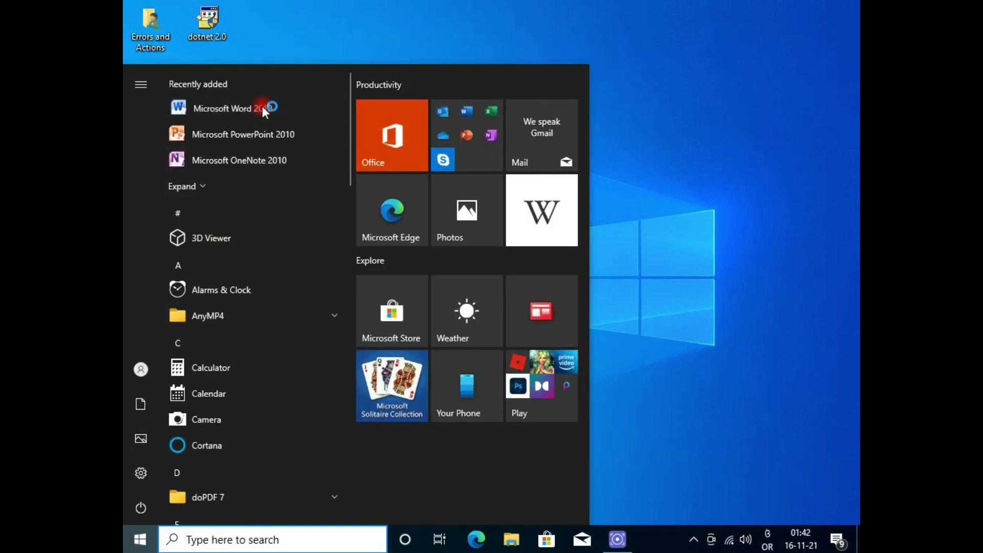
click(262, 108)
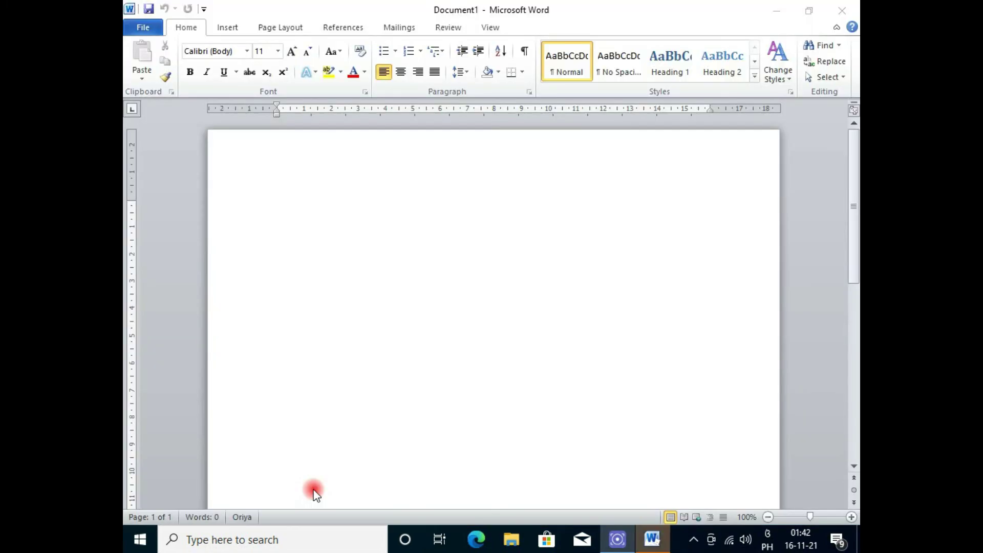
click(277, 200)
click(248, 53)
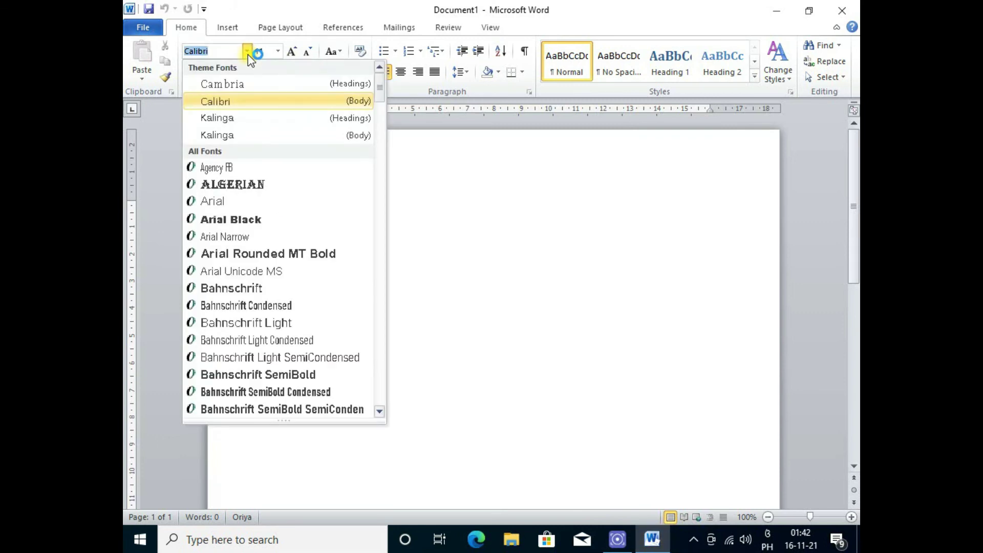
click(236, 118)
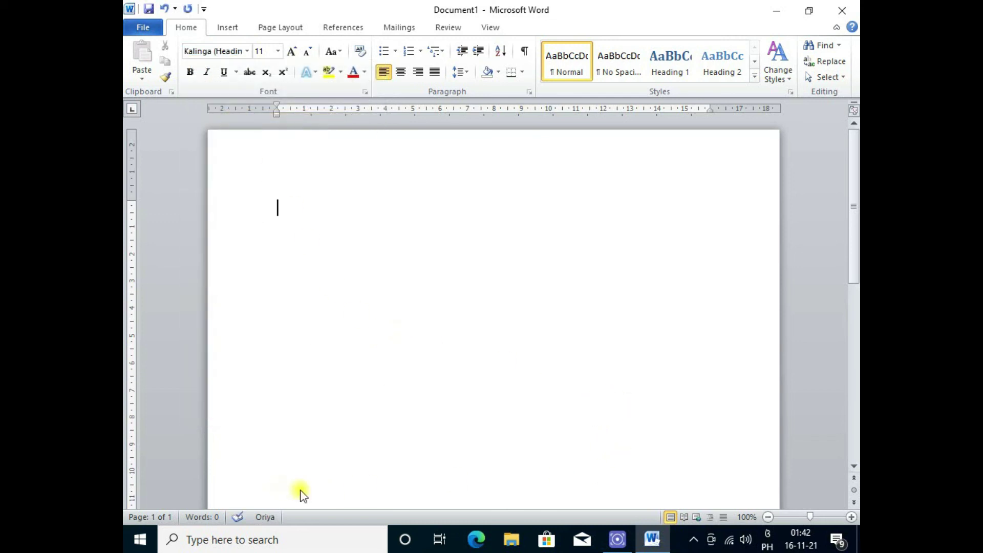
- Type 'rama' phonetically and insert the Odia word ରାମ from the suggestions
click(280, 215)
text(r)
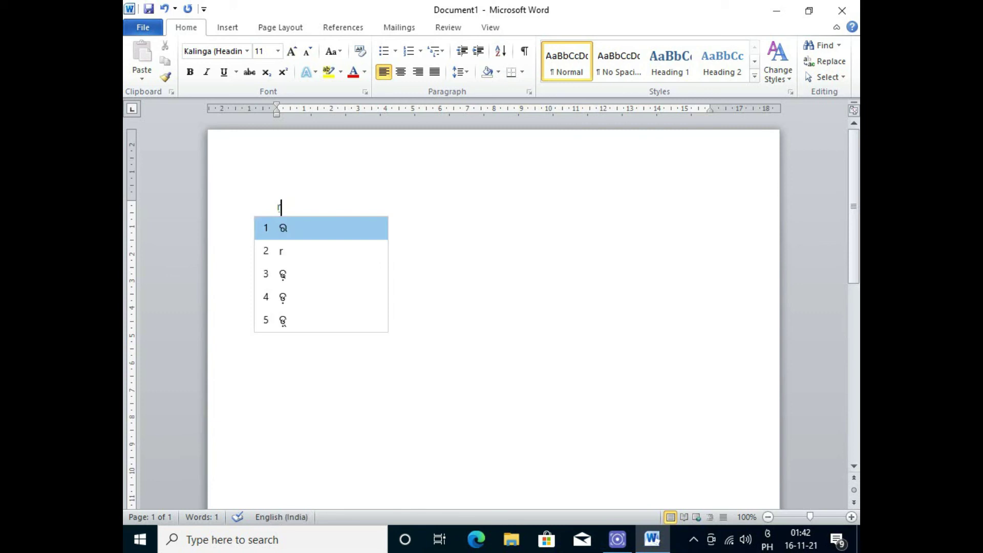
text(am)
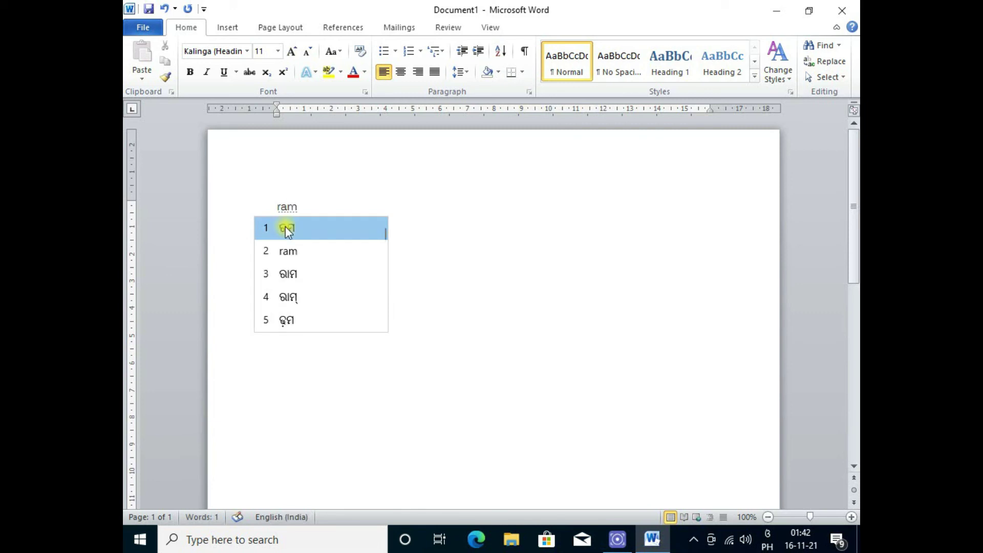
text(aa)
key(BackSpace)
click(296, 275)
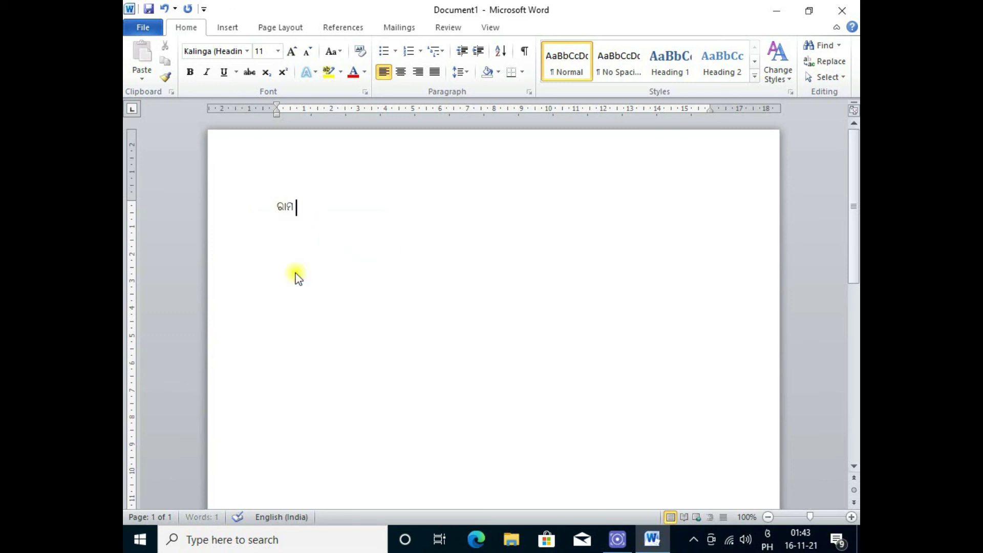
- Enlarge the word ରାମ to font size 28
drag(310, 215, 220, 193)
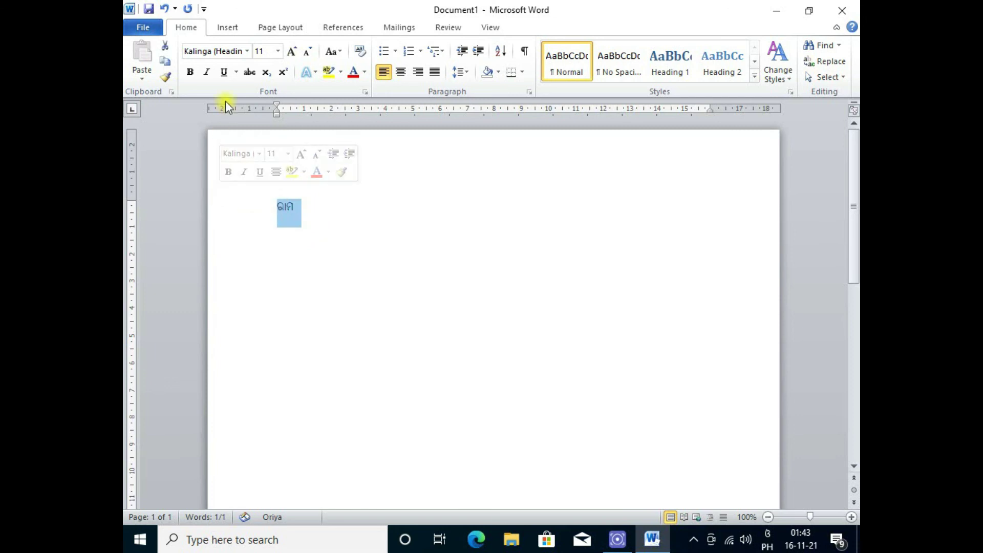
click(278, 51)
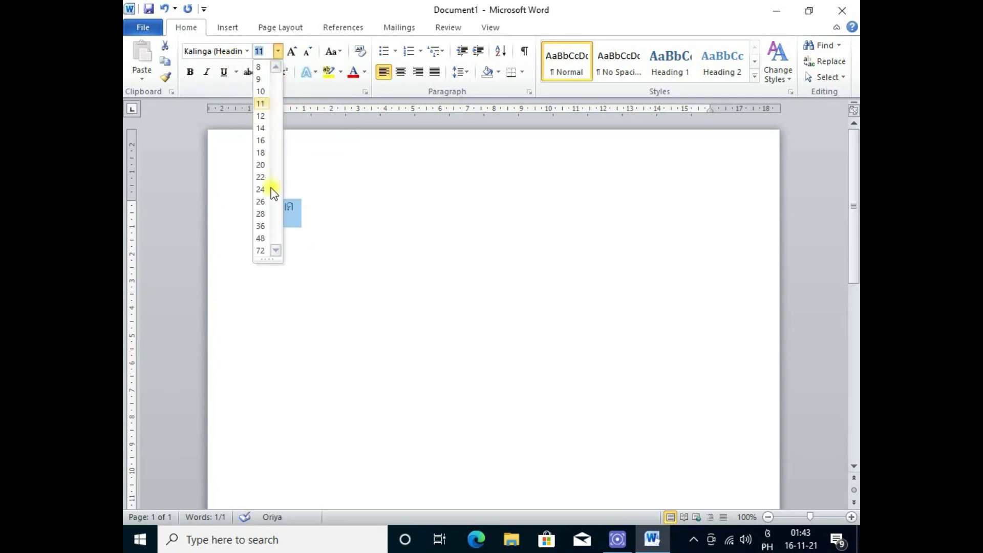
click(260, 213)
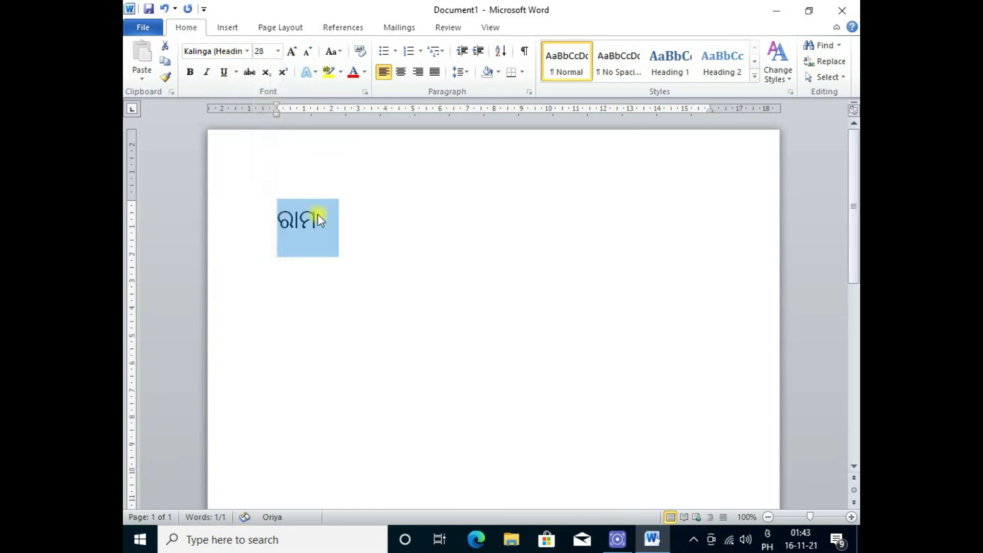
click(337, 215)
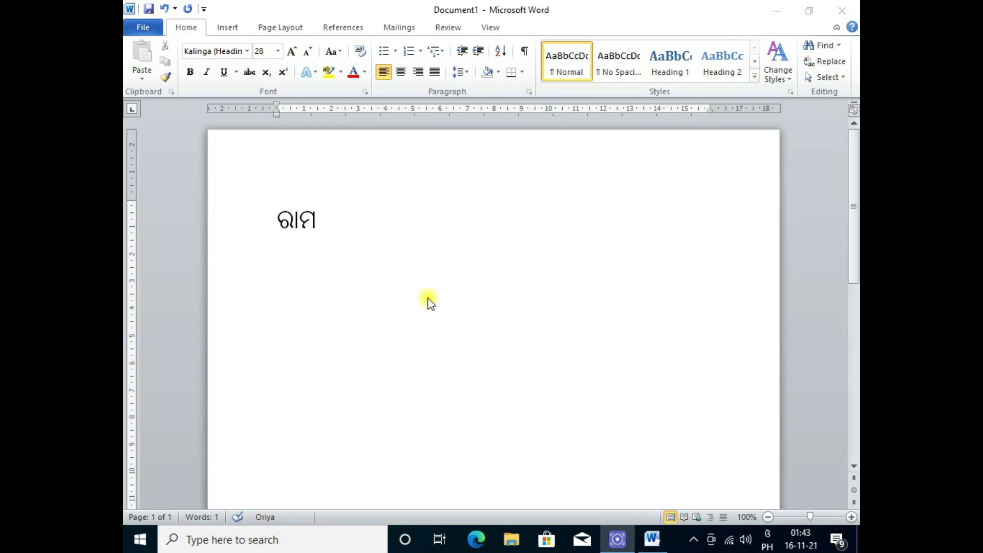
- Add ଉତ୍ତର and ରାସ୍ତା after ରାମ by typing 'uttar' and 'rasta' phonetically
click(340, 226)
text(u)
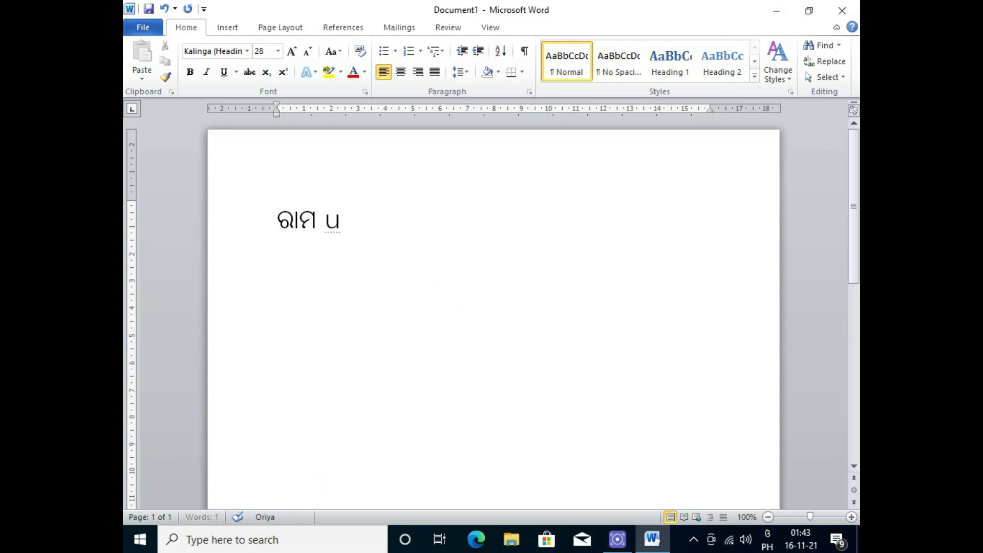
text(ttar)
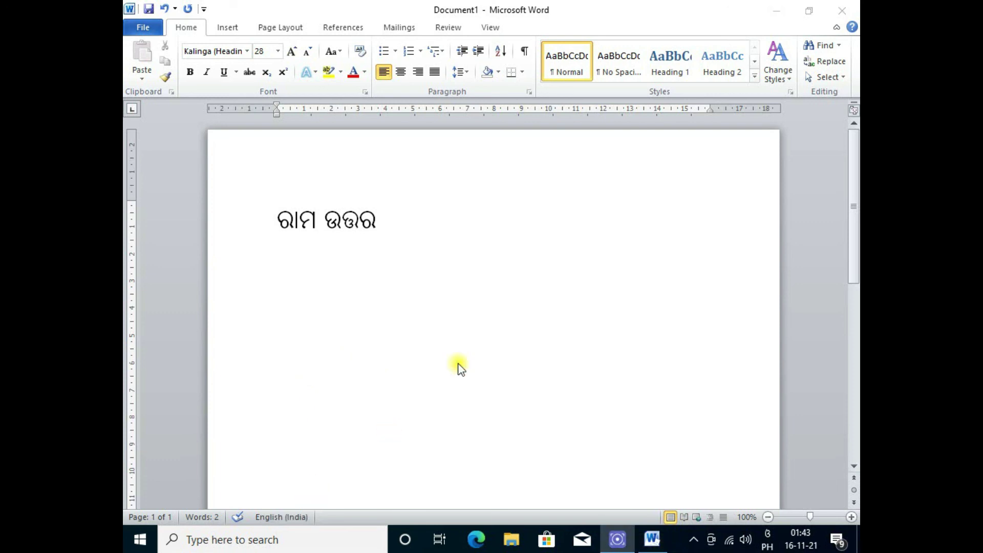
click(453, 240)
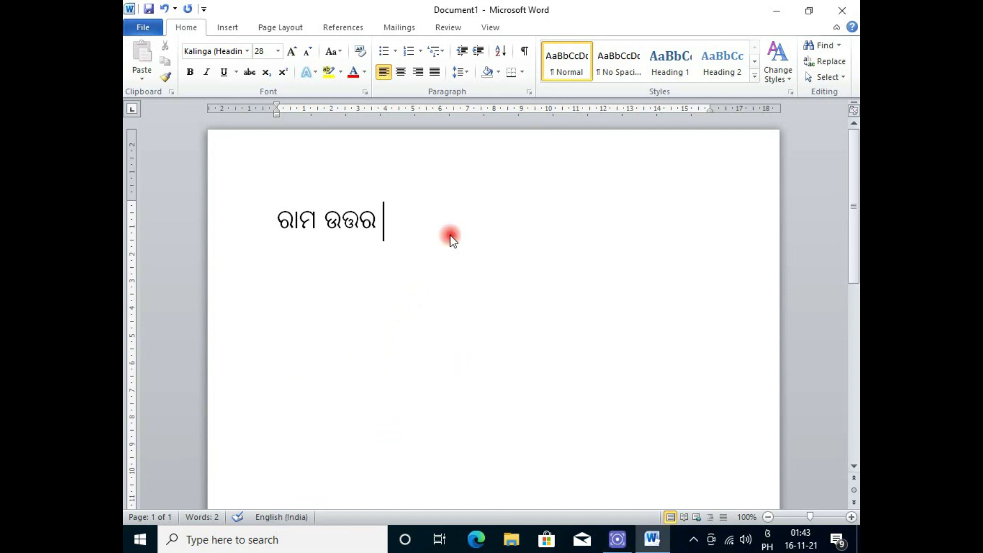
text(rasta)
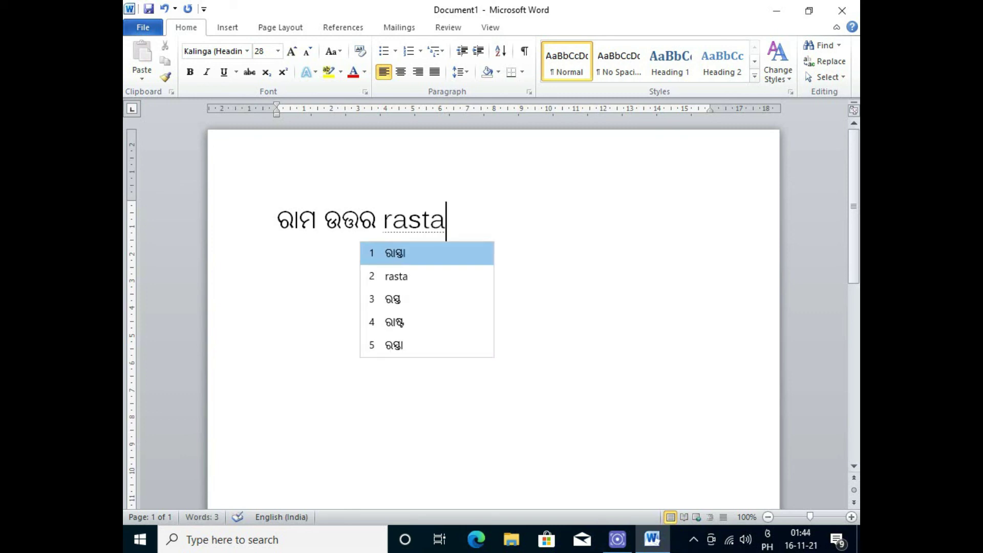
key(space)
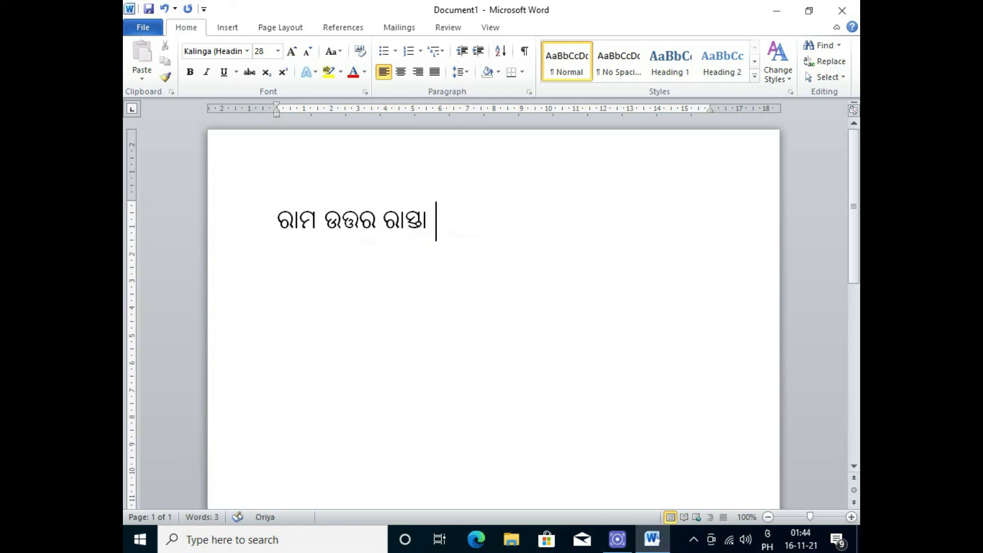
- Type 'panchma' to add ପଞ୍ଚମ, then start a new line below
click(318, 487)
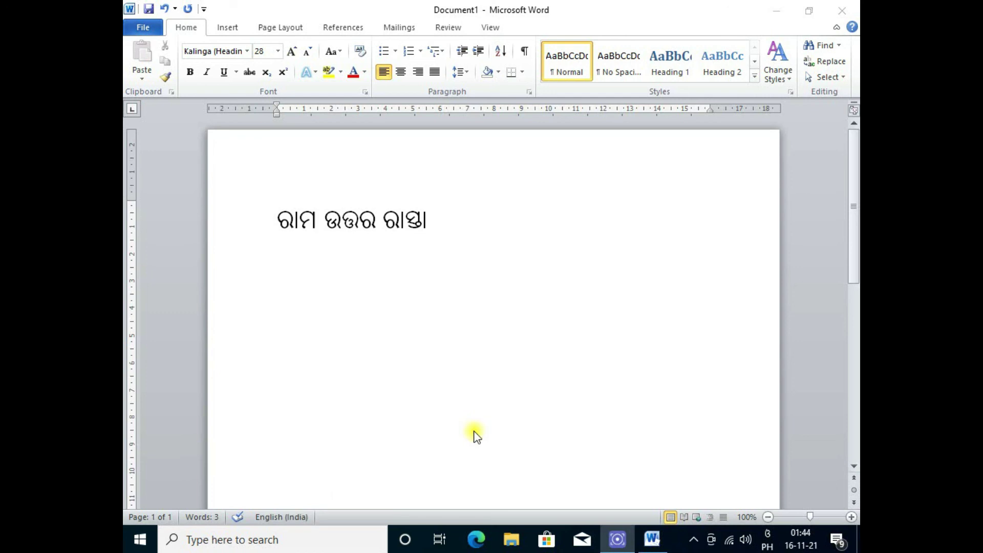
click(466, 228)
text(p)
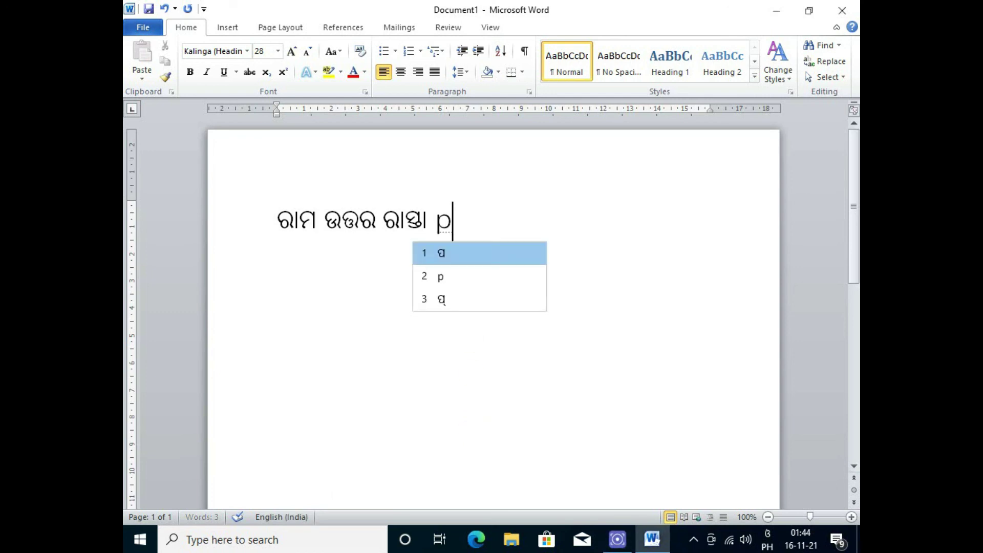
text(anch)
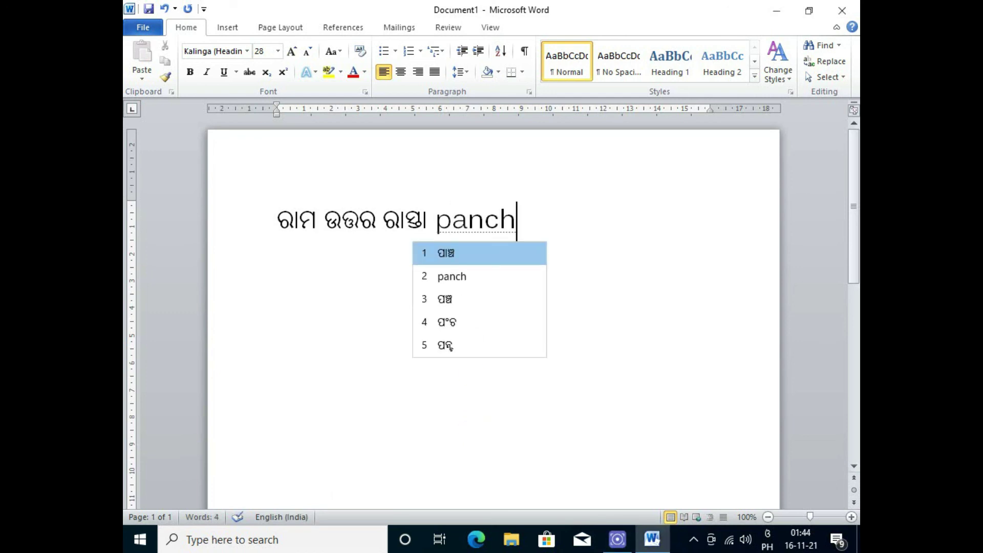
text(ma)
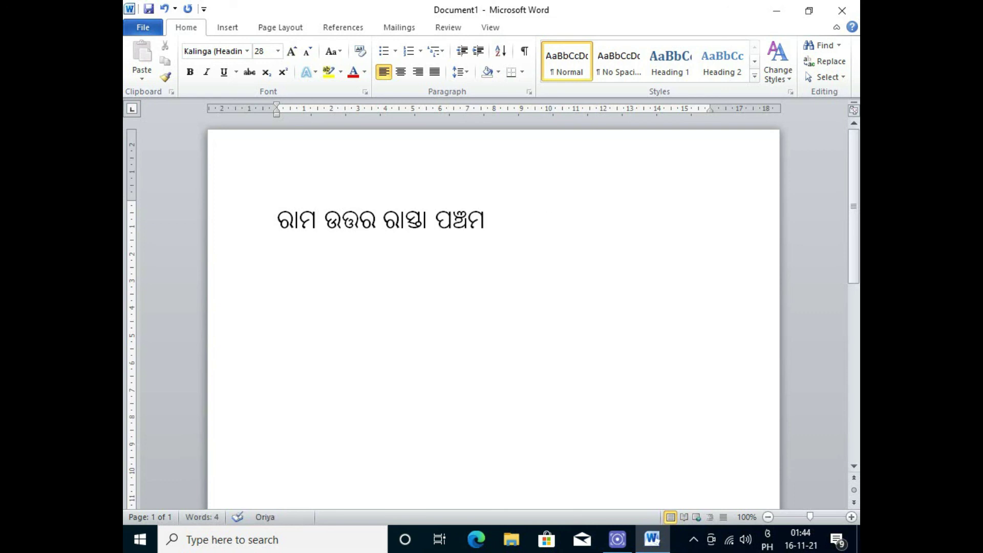
key(Return)
- Type 'sanjuktaa' phonetically, fixing the stray 't', to commit ସଂଯୁକ୍ତା on the second line
text(san)
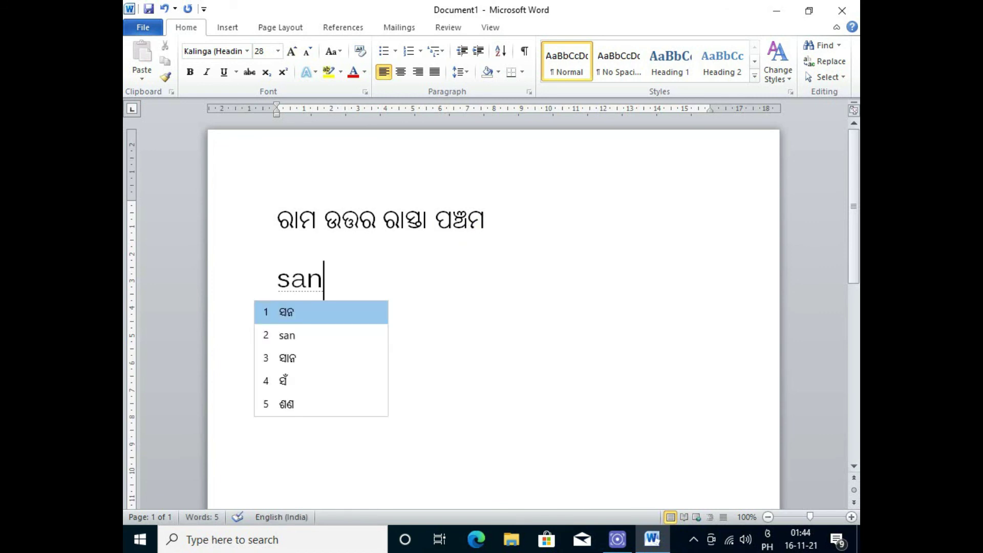
text(jut)
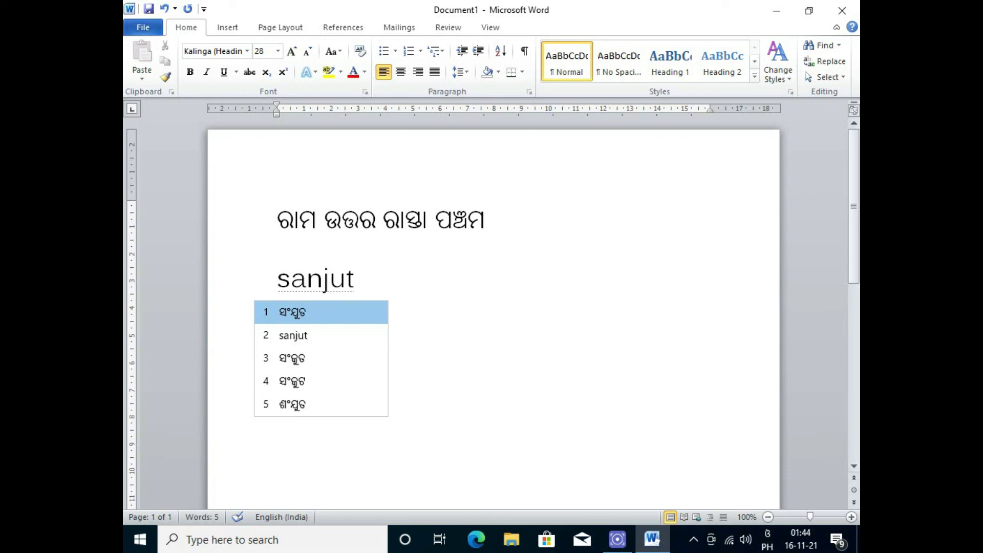
key(BackSpace)
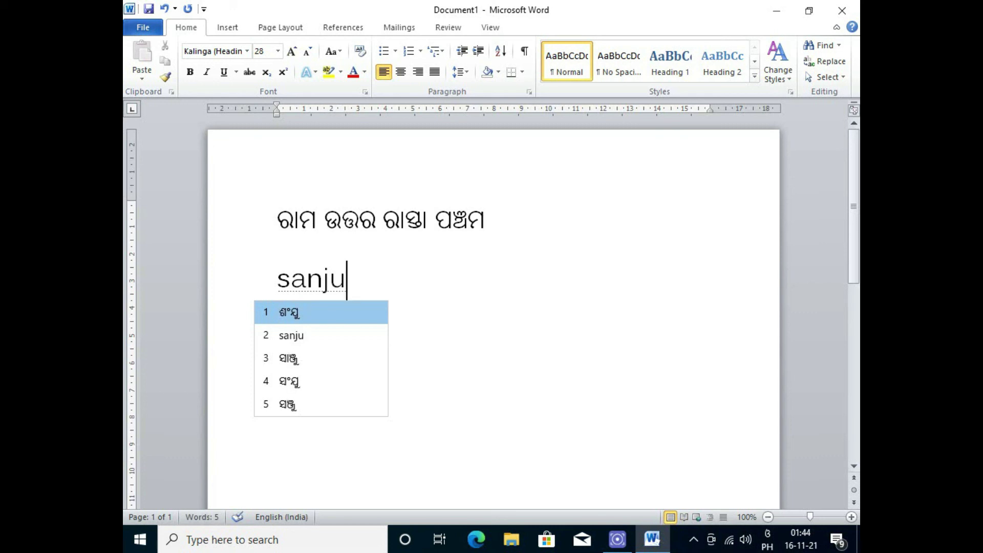
text(kta)
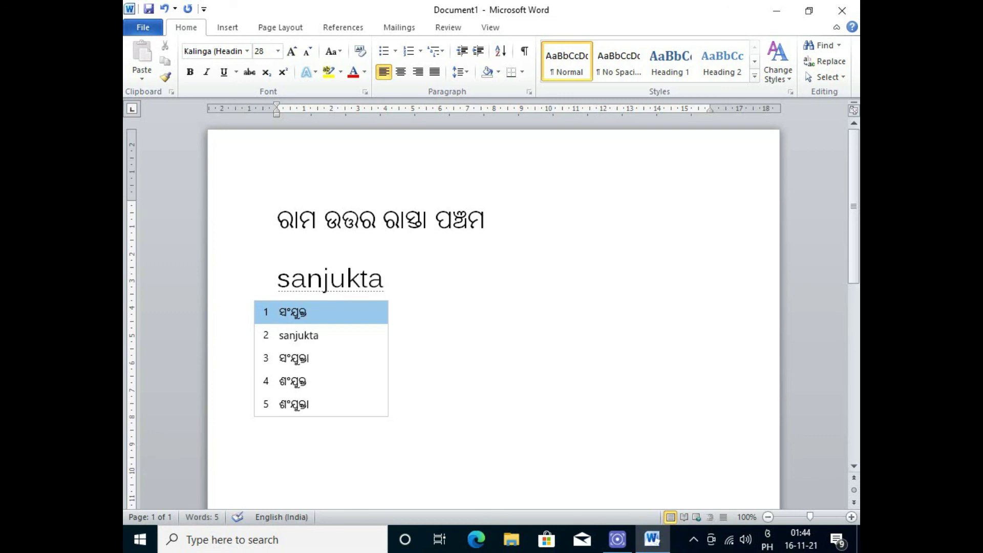
text(a)
key(space)
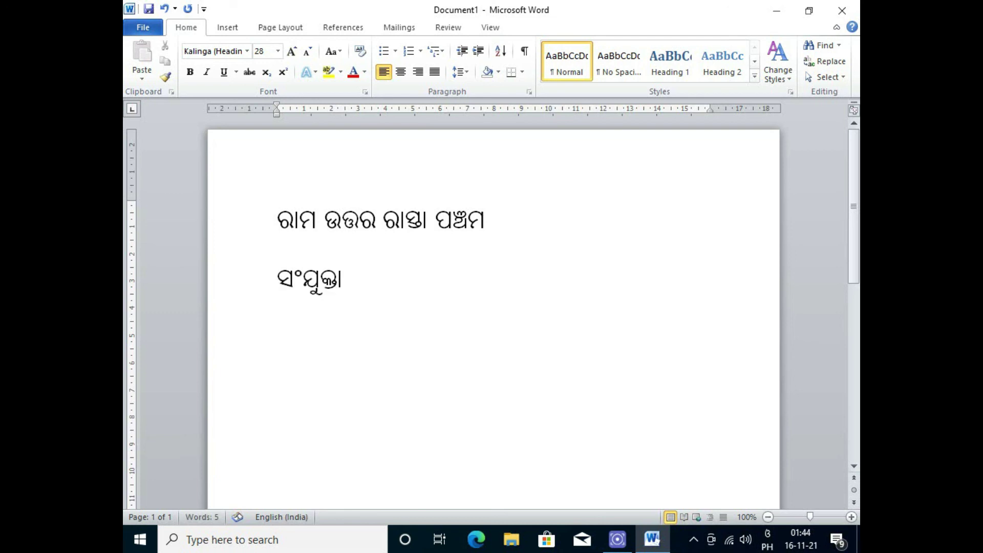